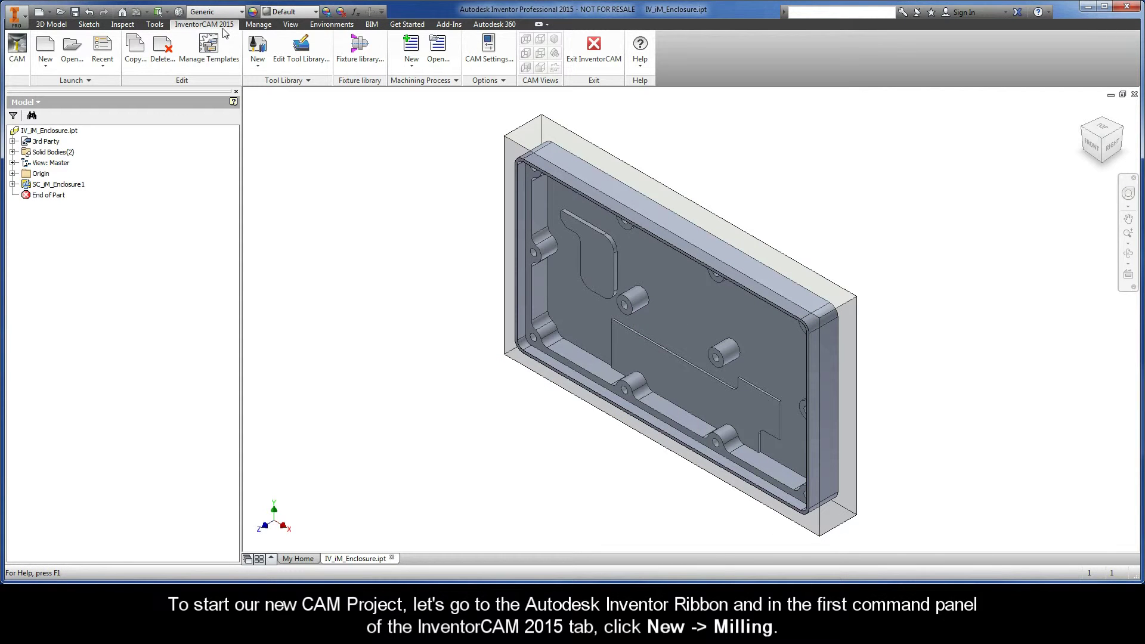
- Create a new metric Milling CAM-Part IV_JM_Enclosure in the model file directory
click(46, 66)
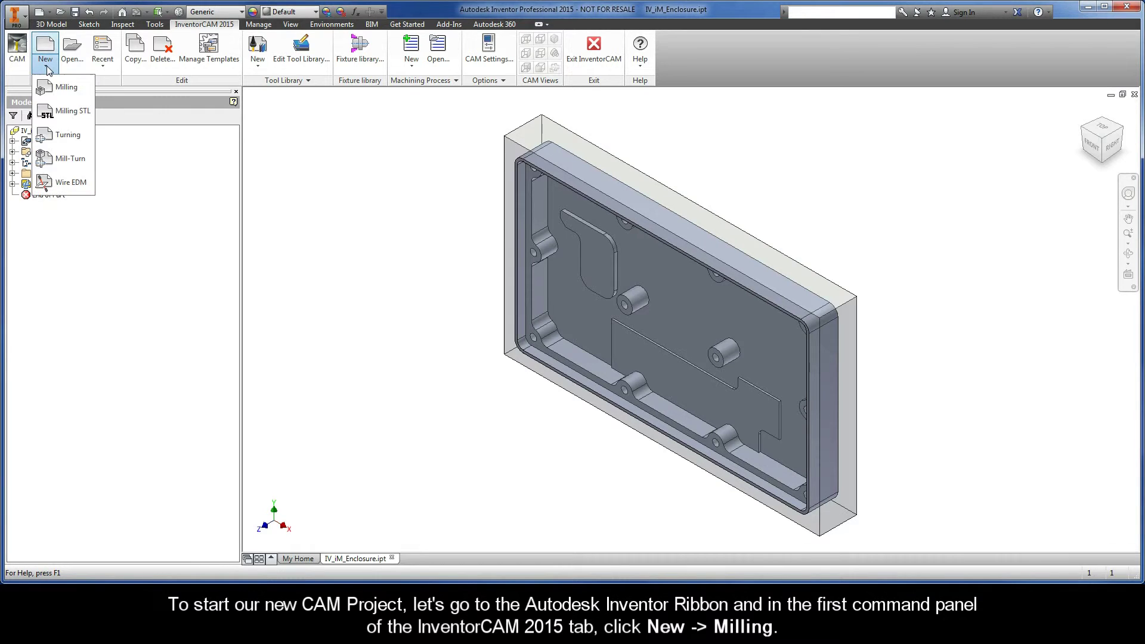
click(49, 88)
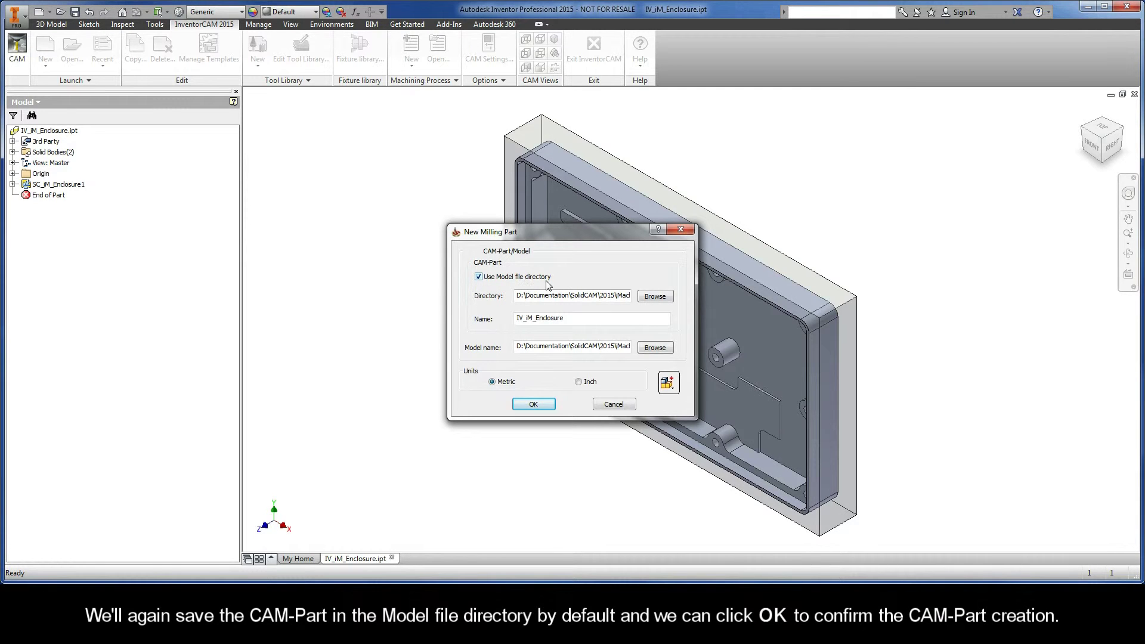
click(534, 404)
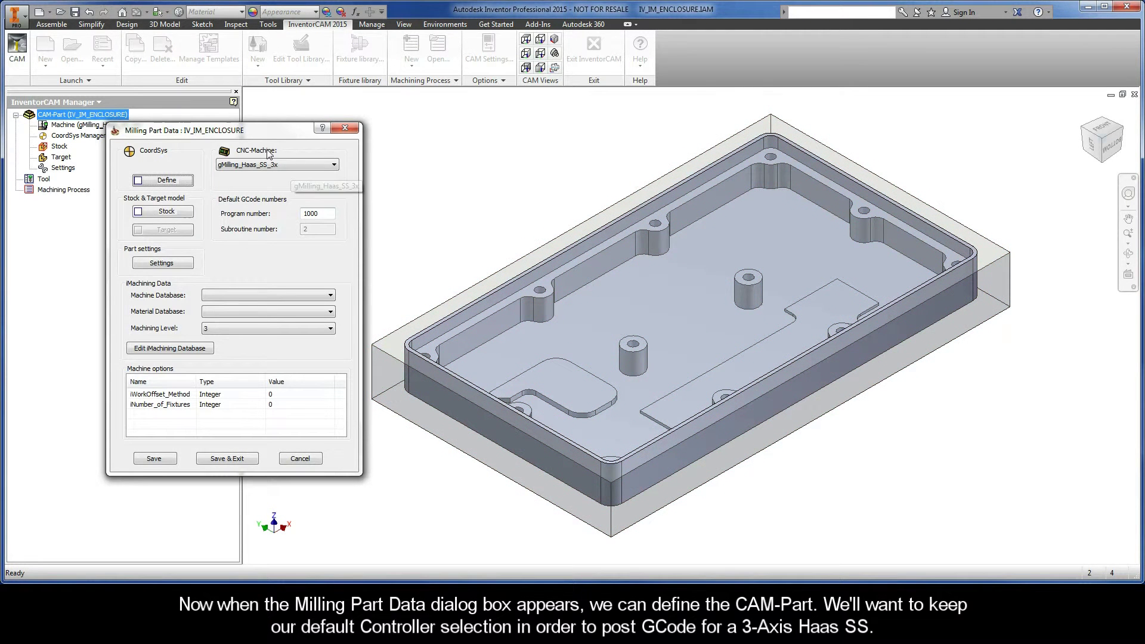
- Keep the gMilling_Haas_SS_3x CNC-machine and move the Milling Part Data dialog aside
drag(257, 134, 310, 130)
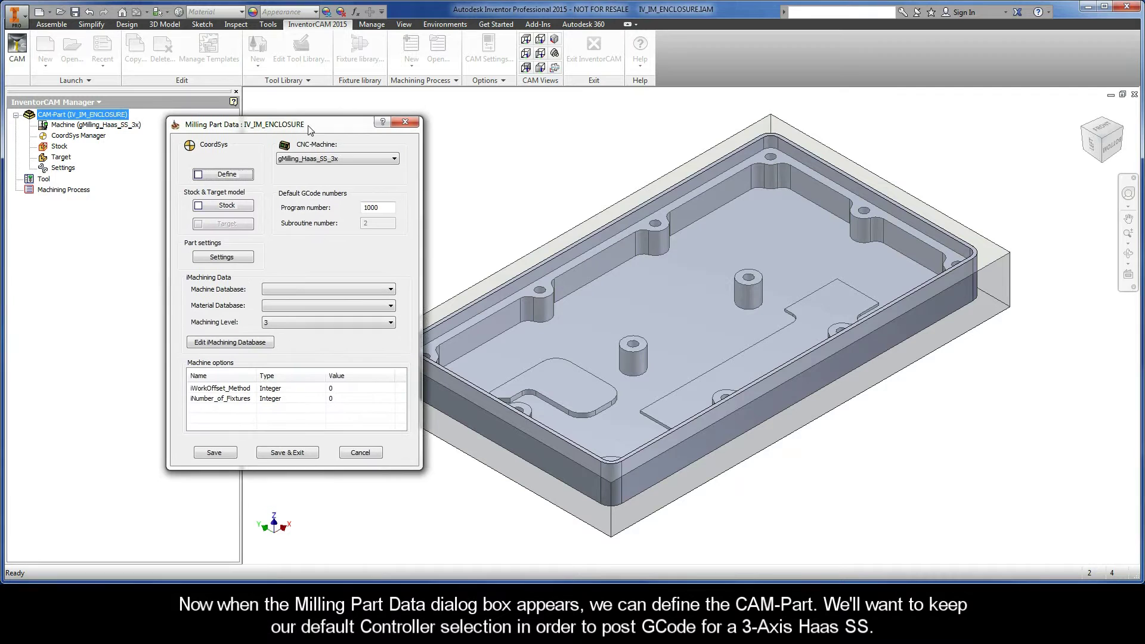
- Define MAC 1 on the stock top face, origin at its back-left corner, default machining levels
click(225, 175)
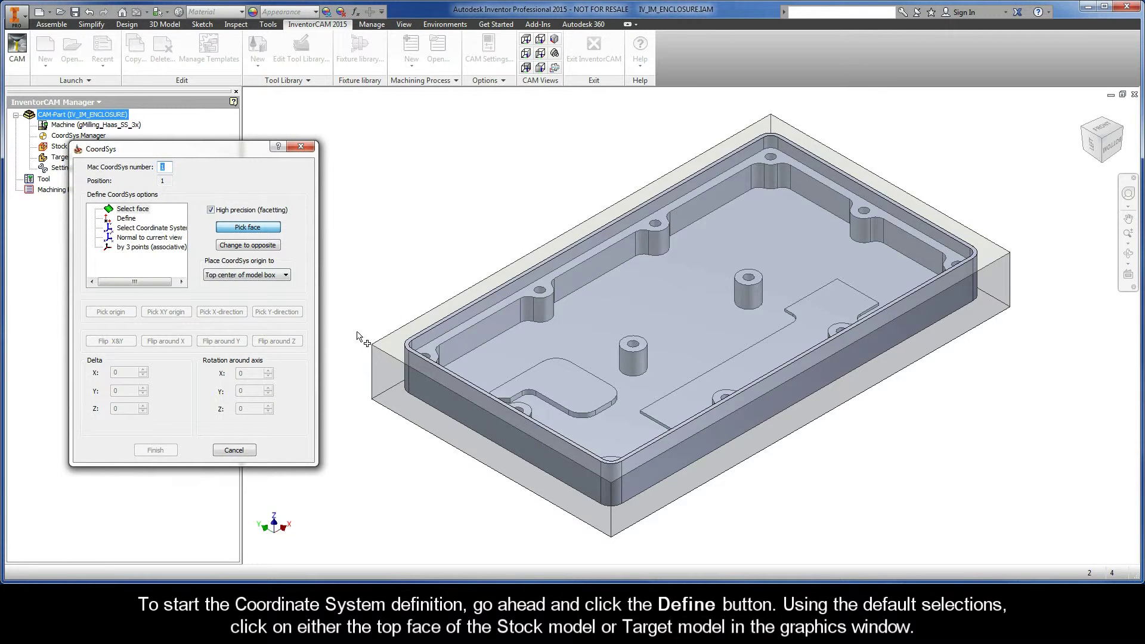
click(390, 348)
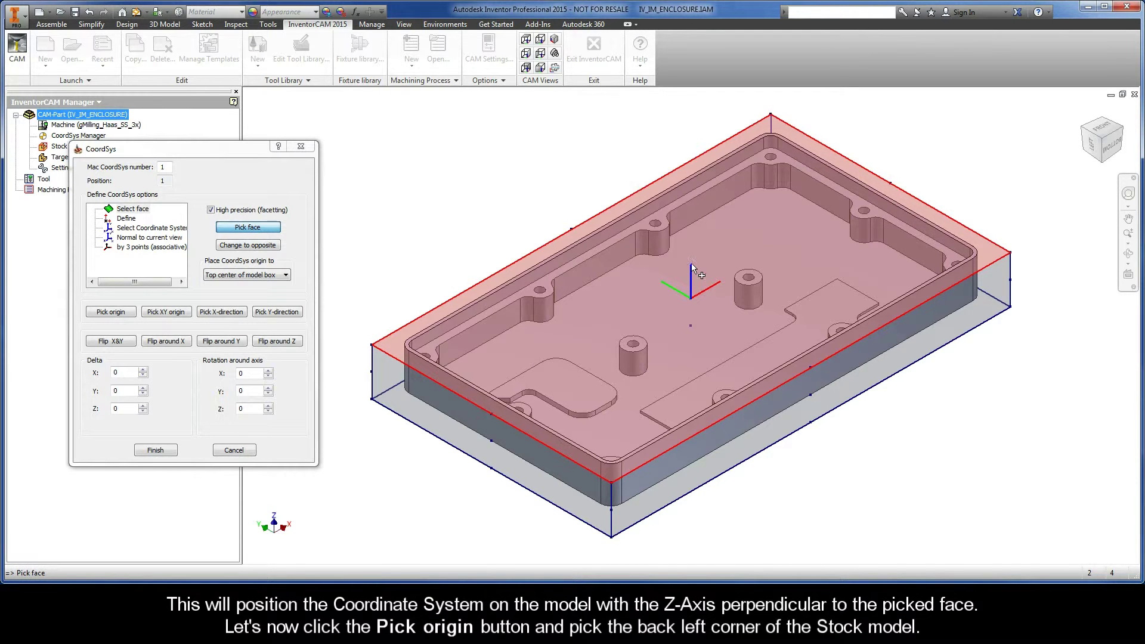
click(113, 313)
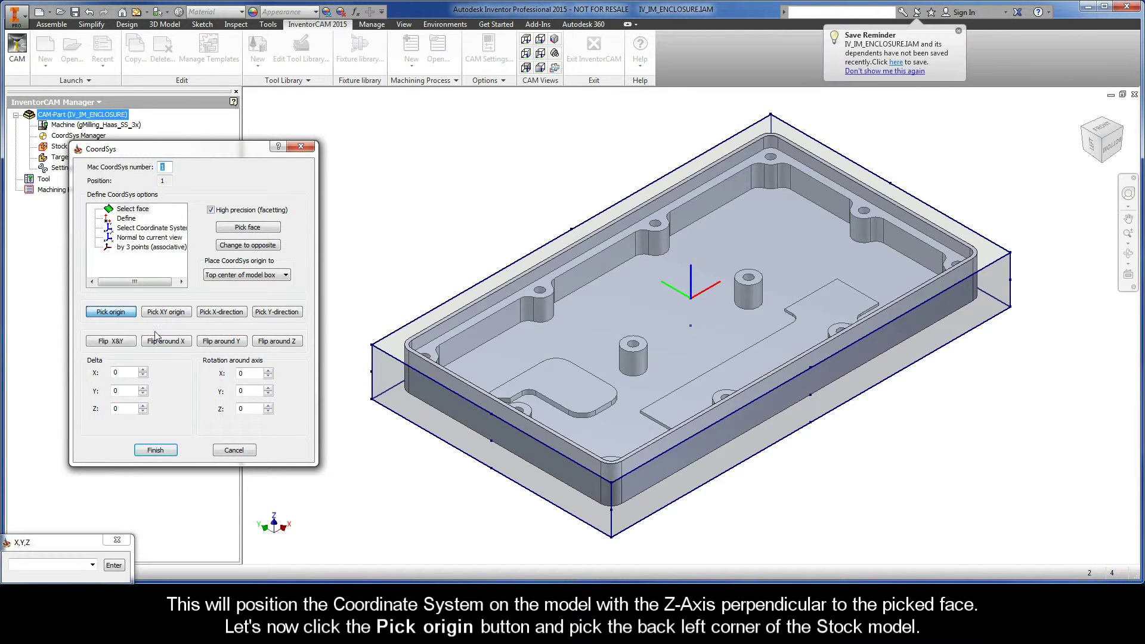
click(373, 346)
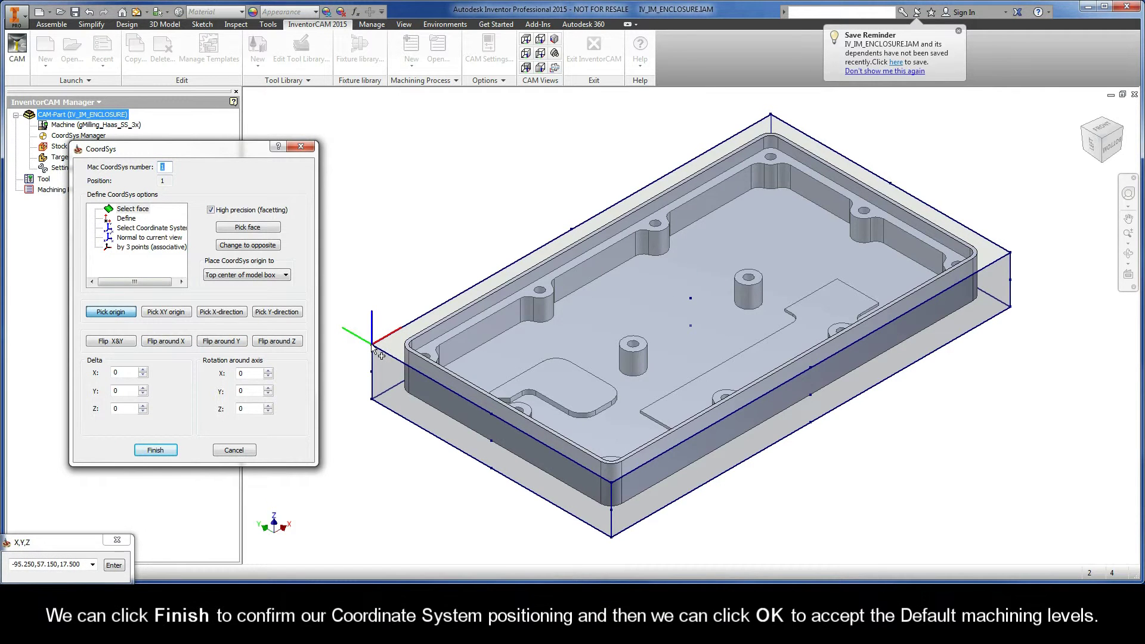
click(155, 450)
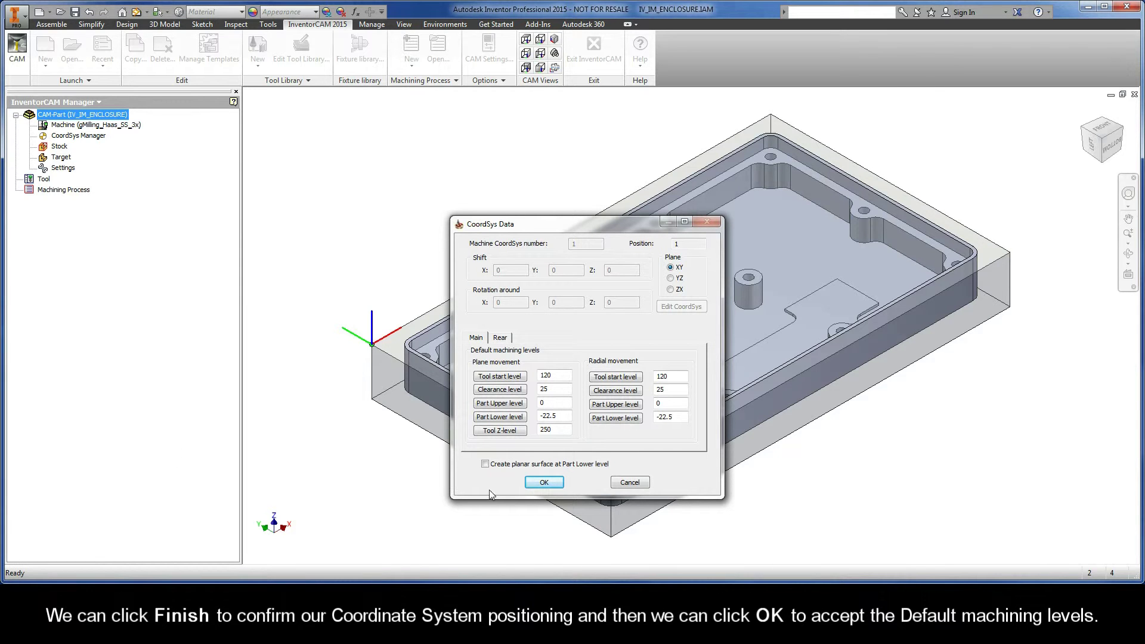
click(544, 484)
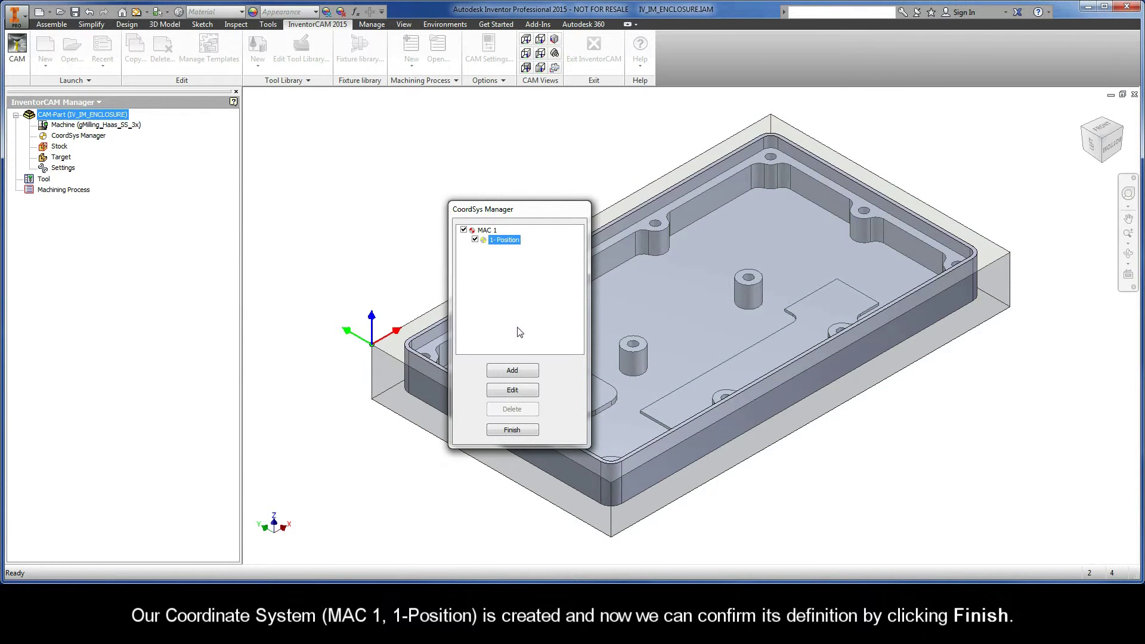
click(516, 430)
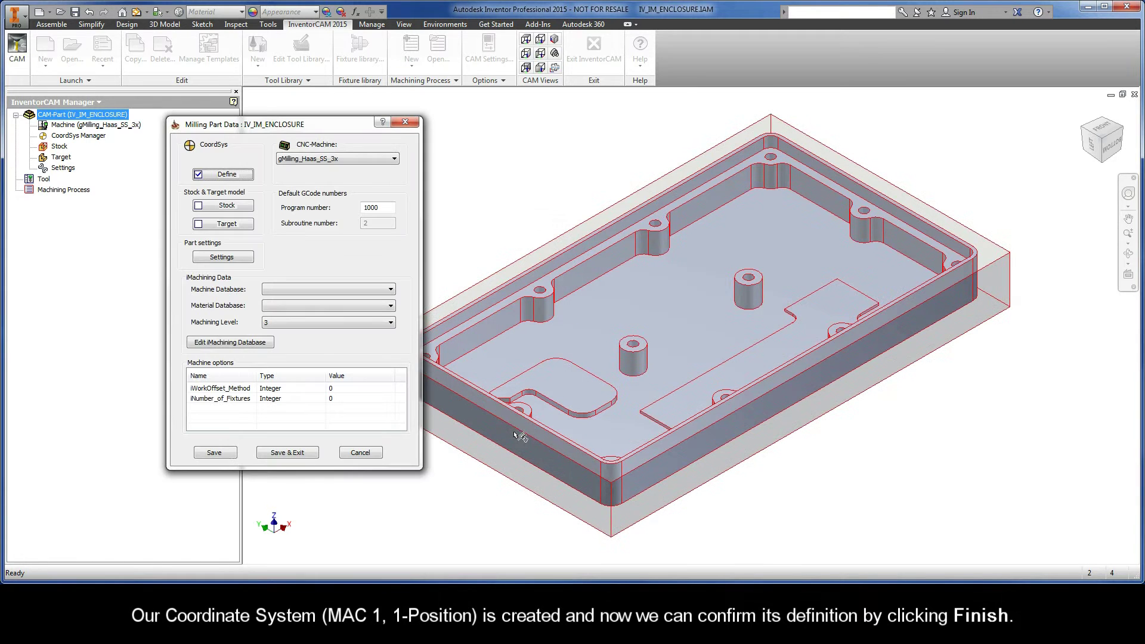
click(544, 67)
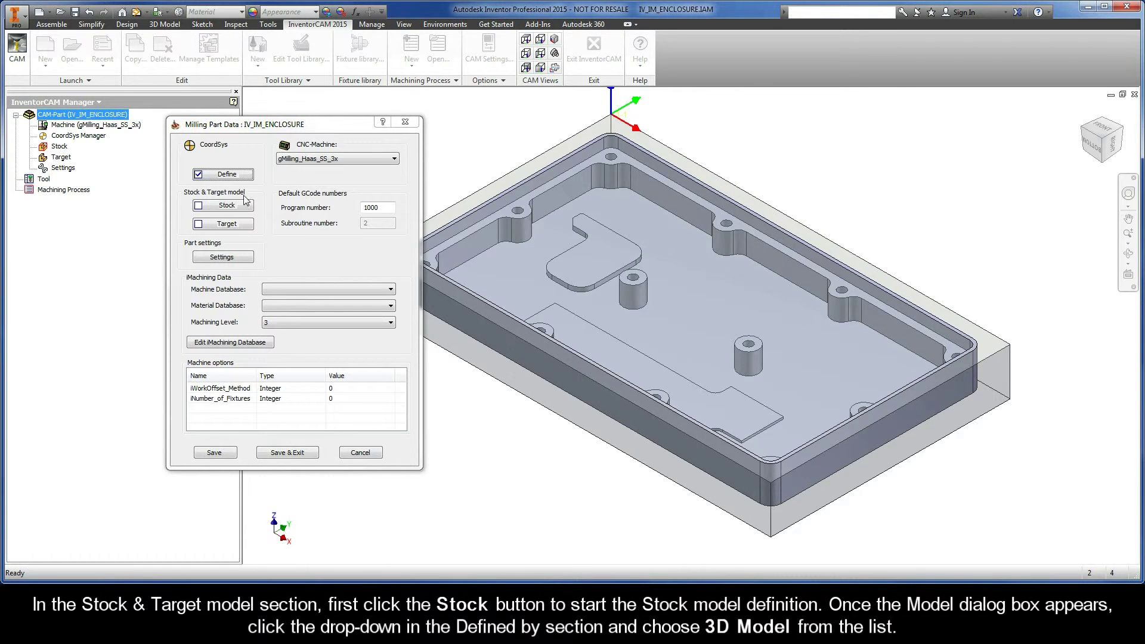
- Define the stock as the 3D Model box solid, Solid 1
click(226, 206)
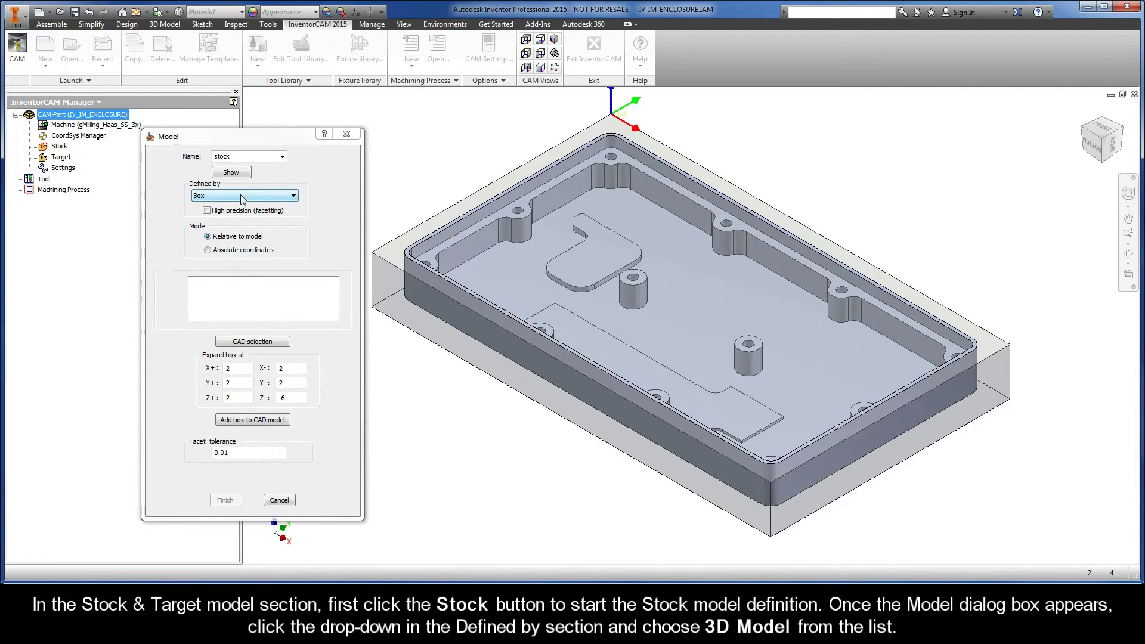
click(241, 194)
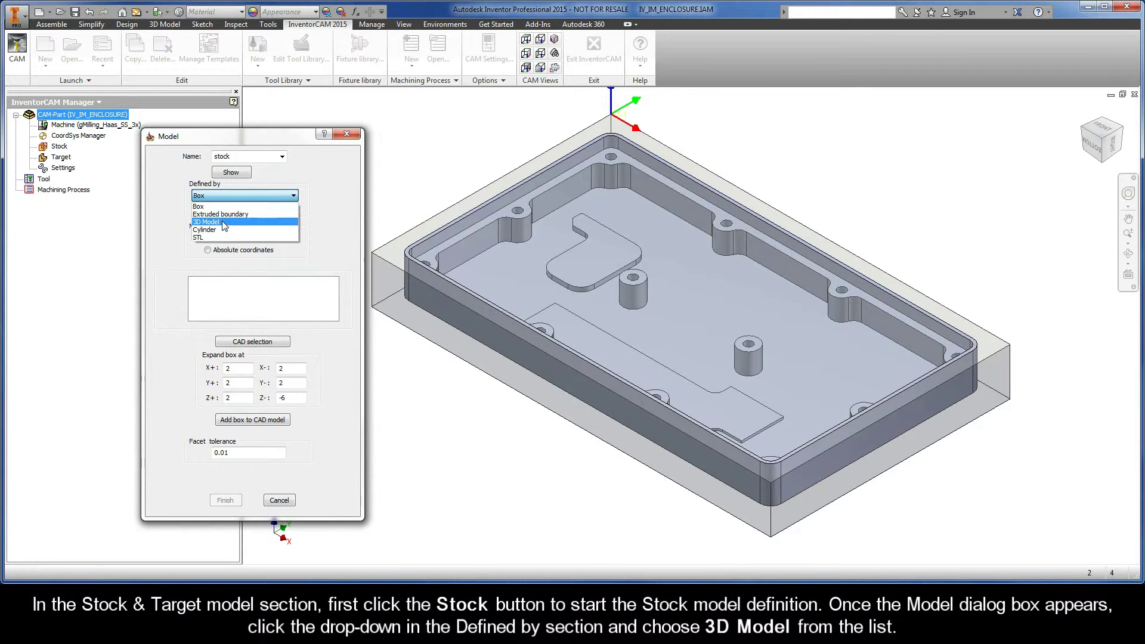
click(206, 221)
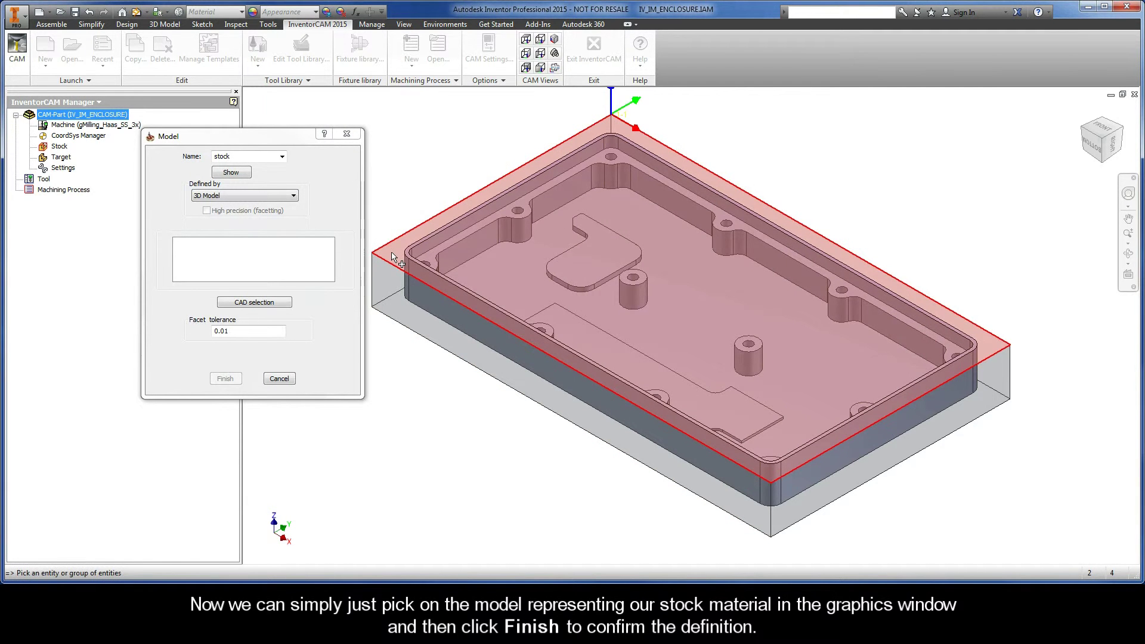
click(393, 257)
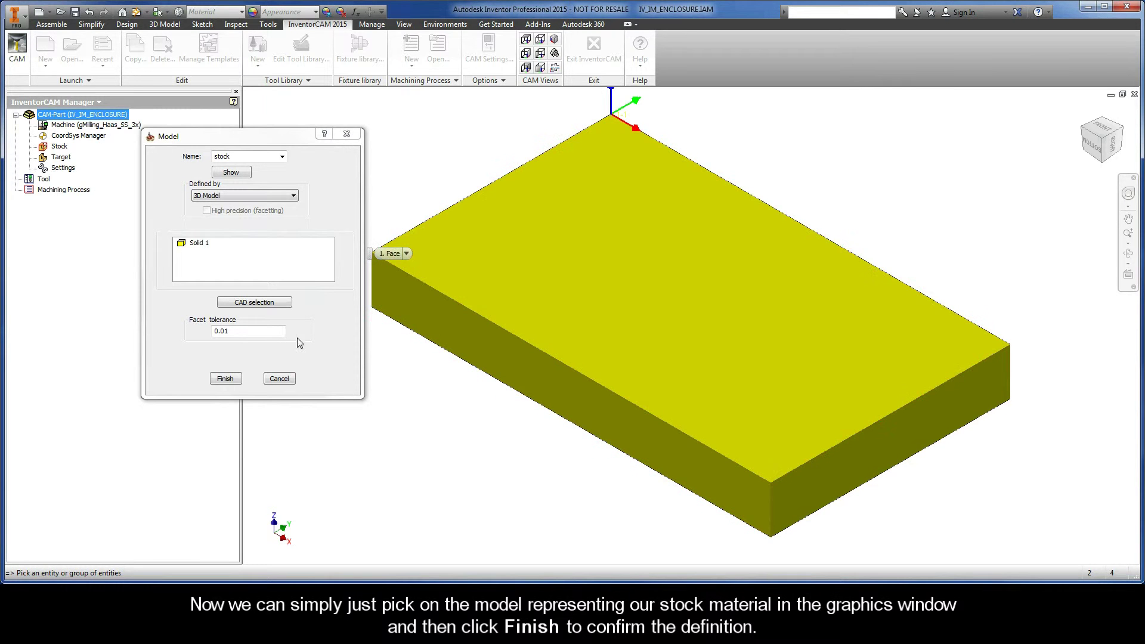
click(226, 379)
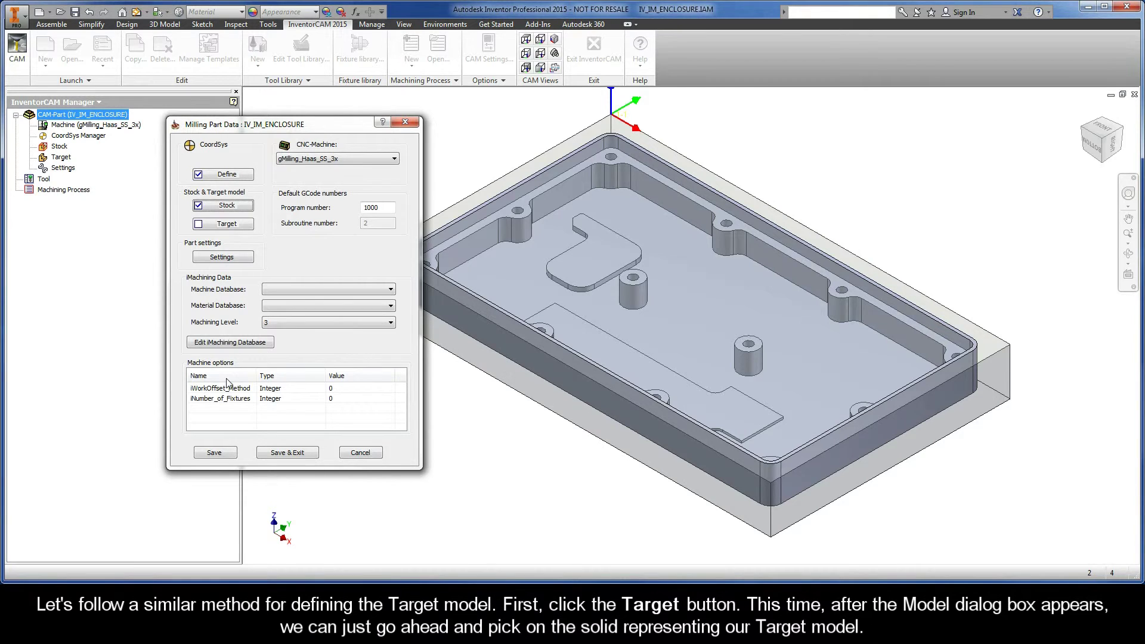
- Pick the enclosure solid as the target model and confirm it
click(226, 224)
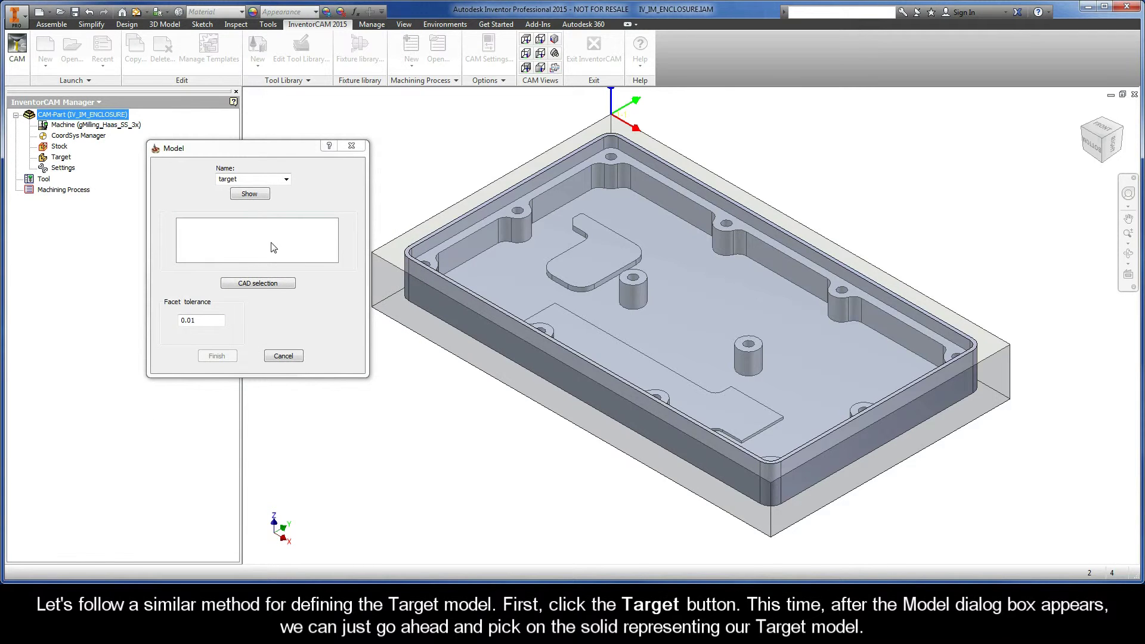
right_click(473, 271)
click(488, 274)
click(489, 278)
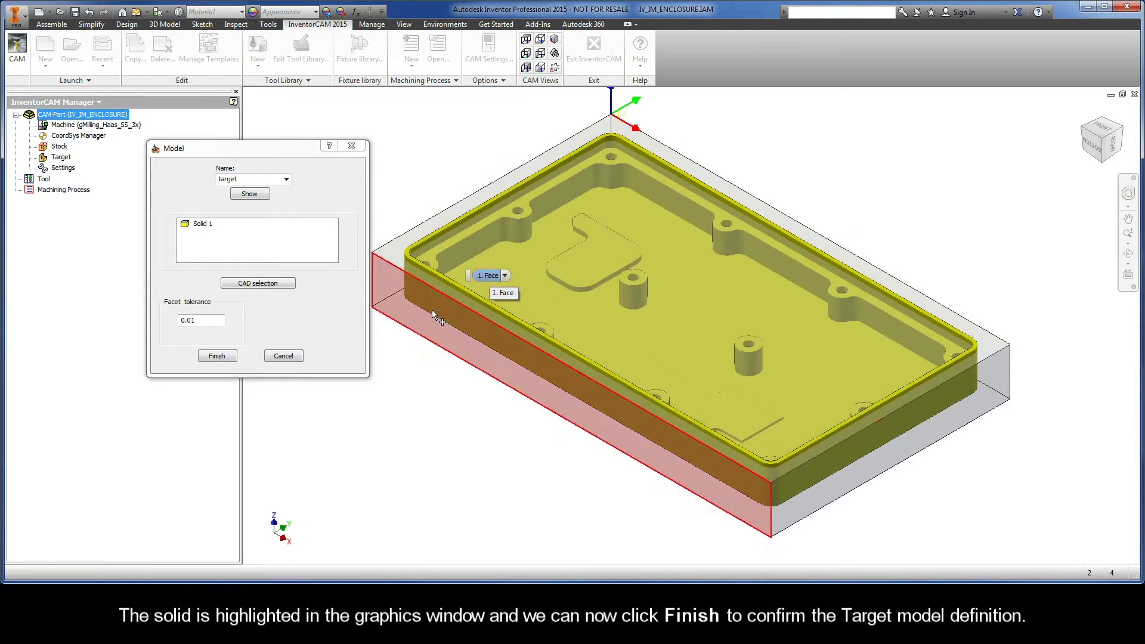
click(217, 356)
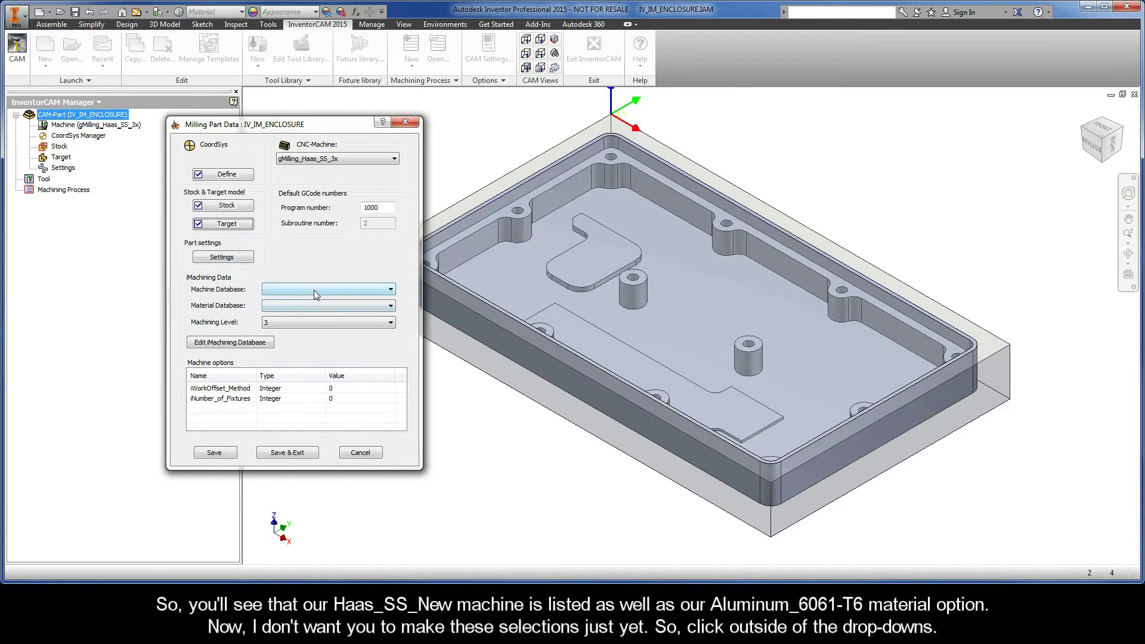
- Review the iMachining Machine and Material Database lists, leaving both unselected
click(313, 289)
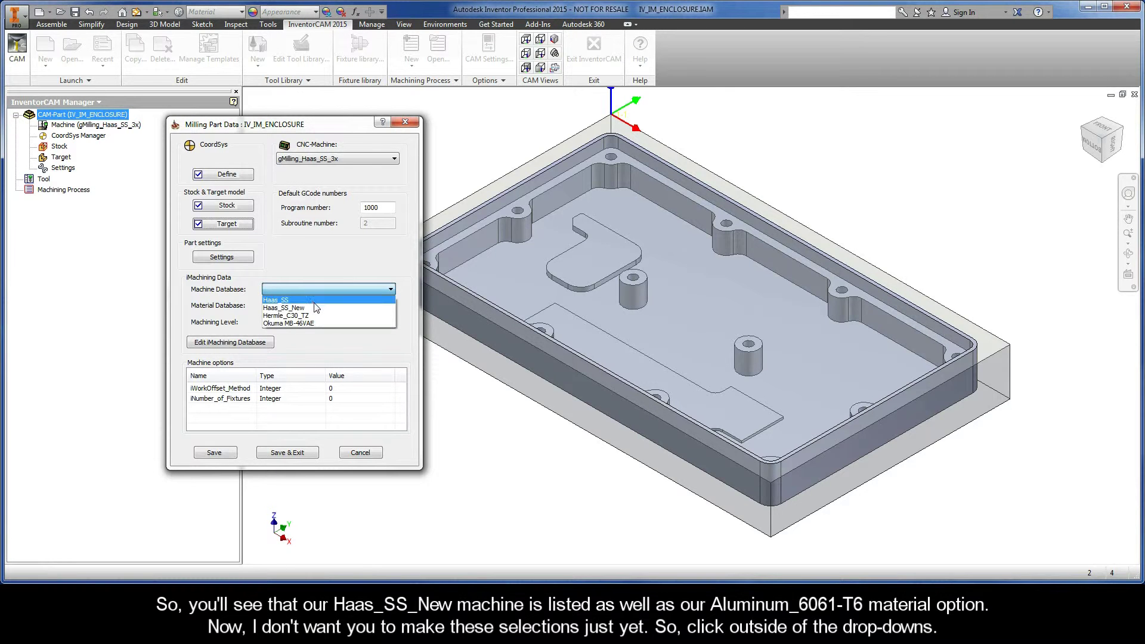
click(313, 289)
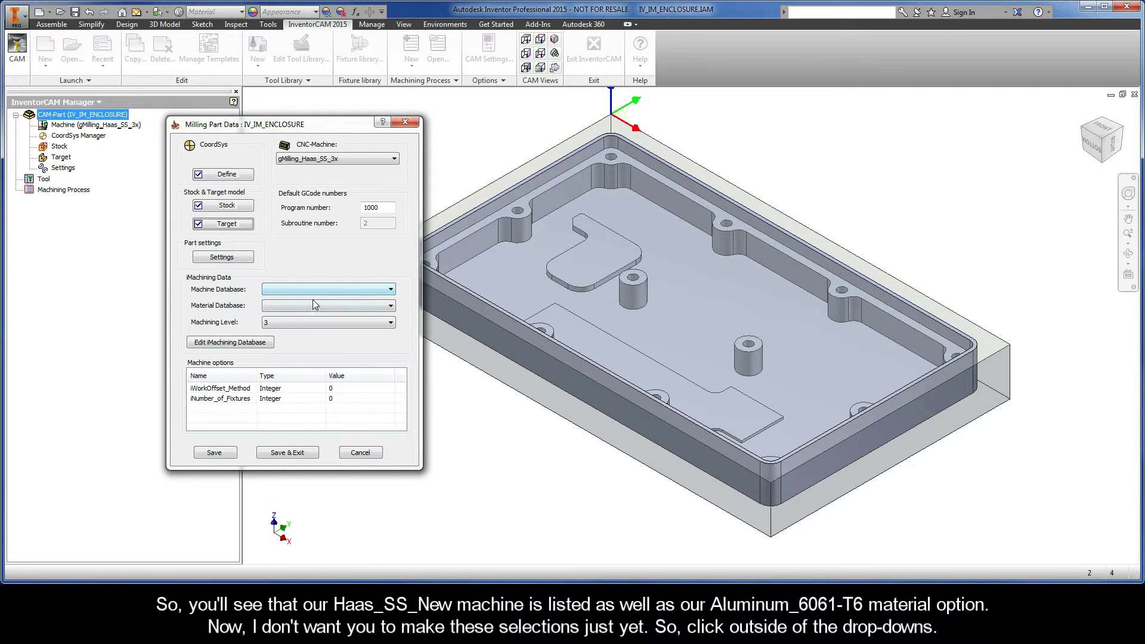
click(312, 306)
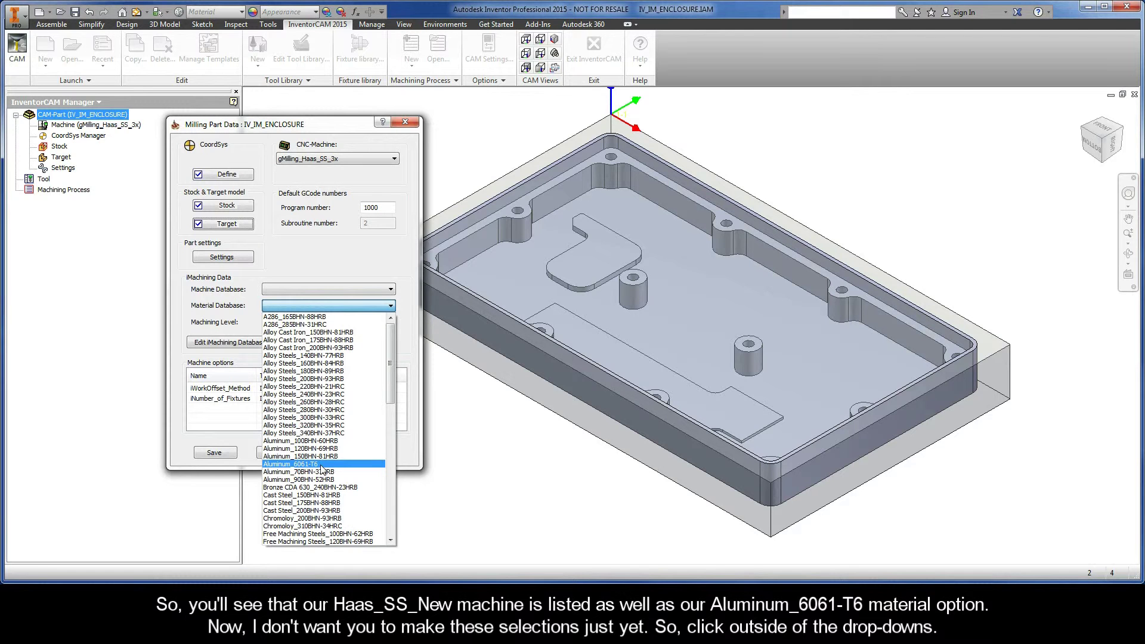
click(409, 339)
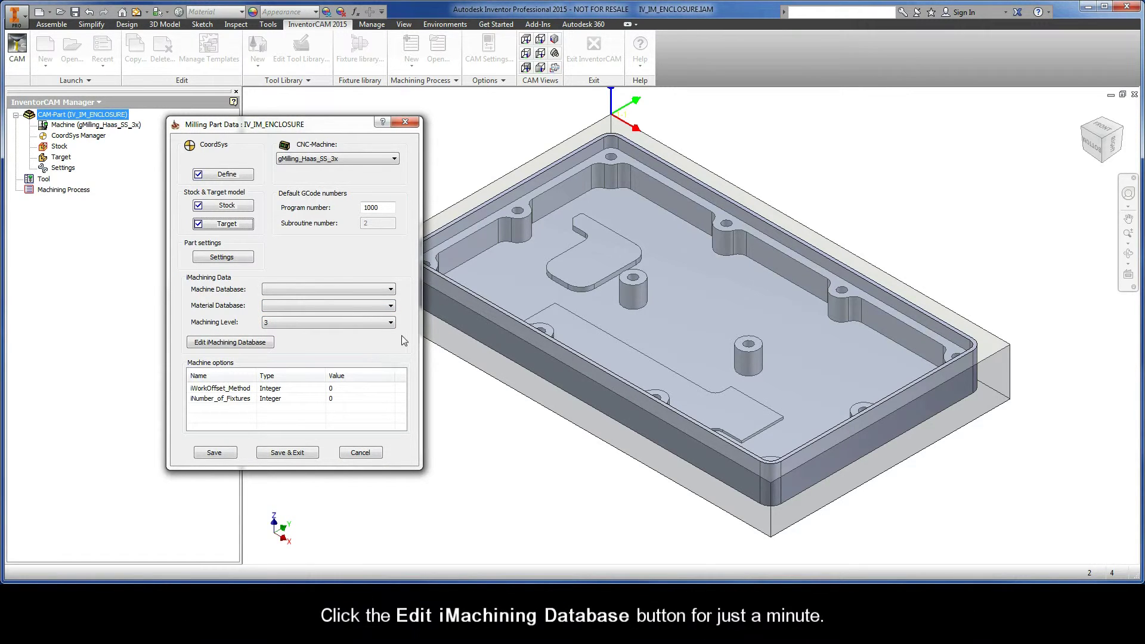
- Inspect the iMachining database materials, close it unsaved, then Save & Exit the part data
click(228, 343)
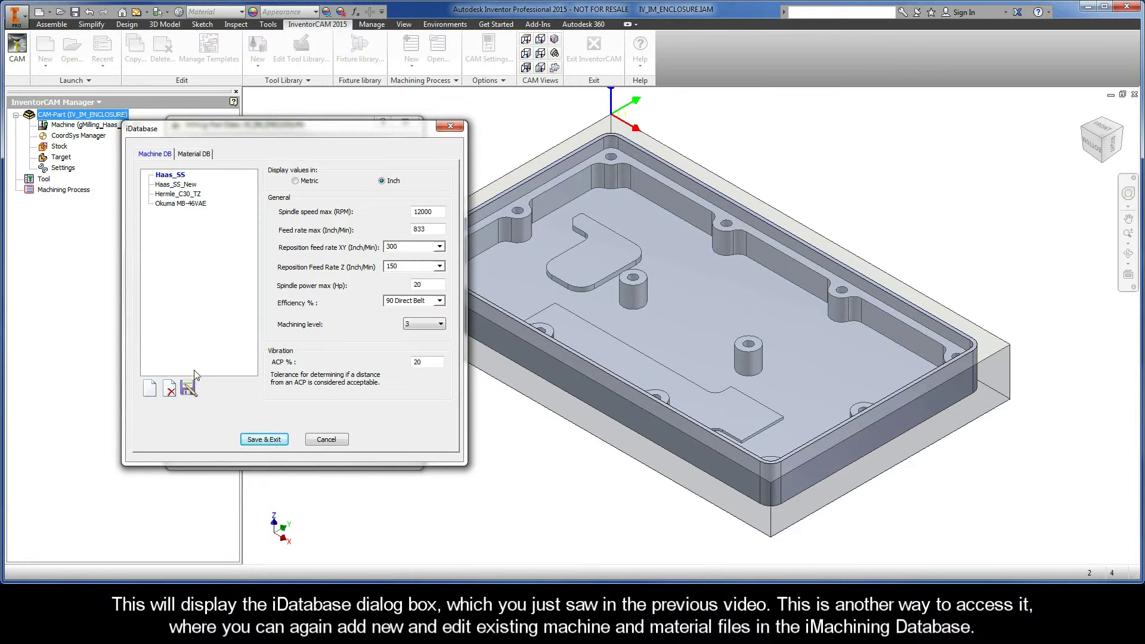
click(197, 154)
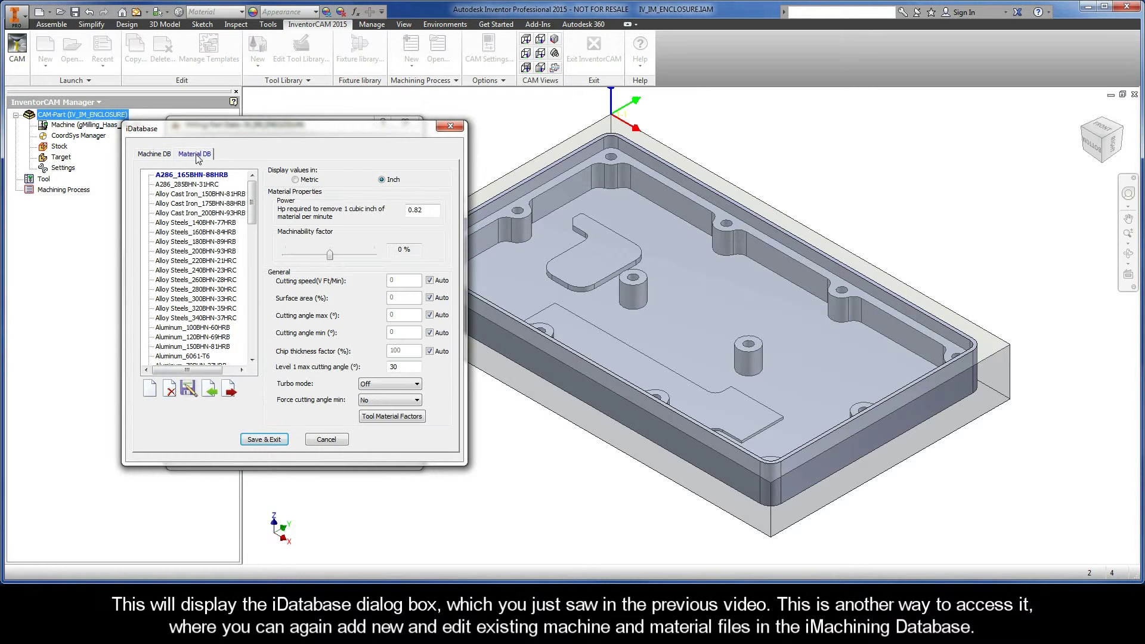
click(327, 441)
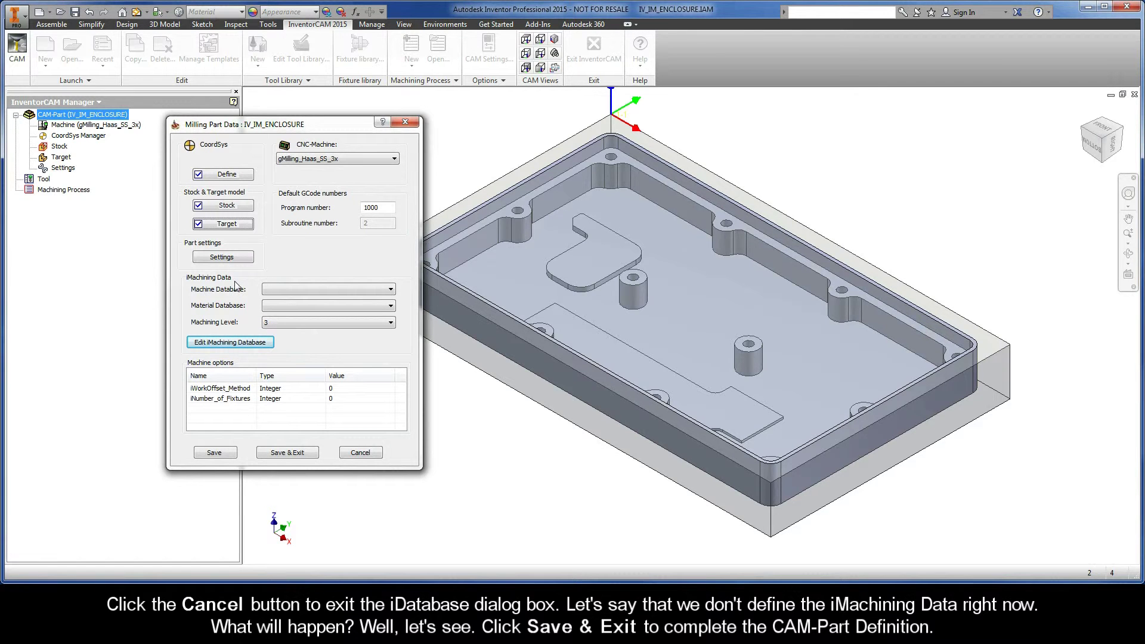
click(288, 453)
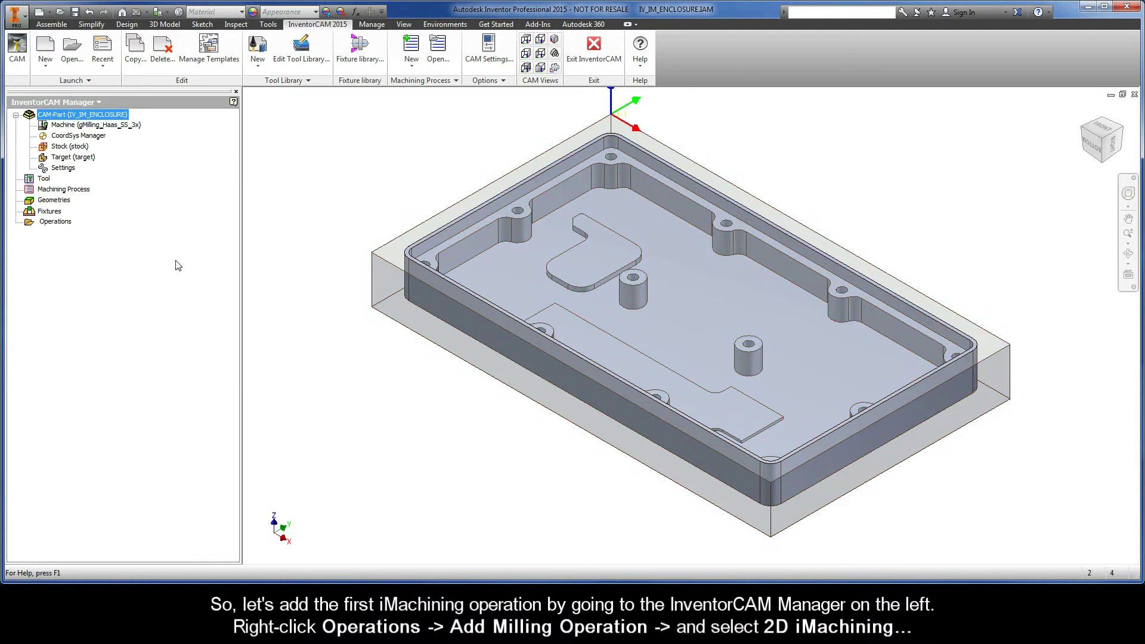
- Add a 2D iMachining operation from the Operations context menu
right_click(70, 222)
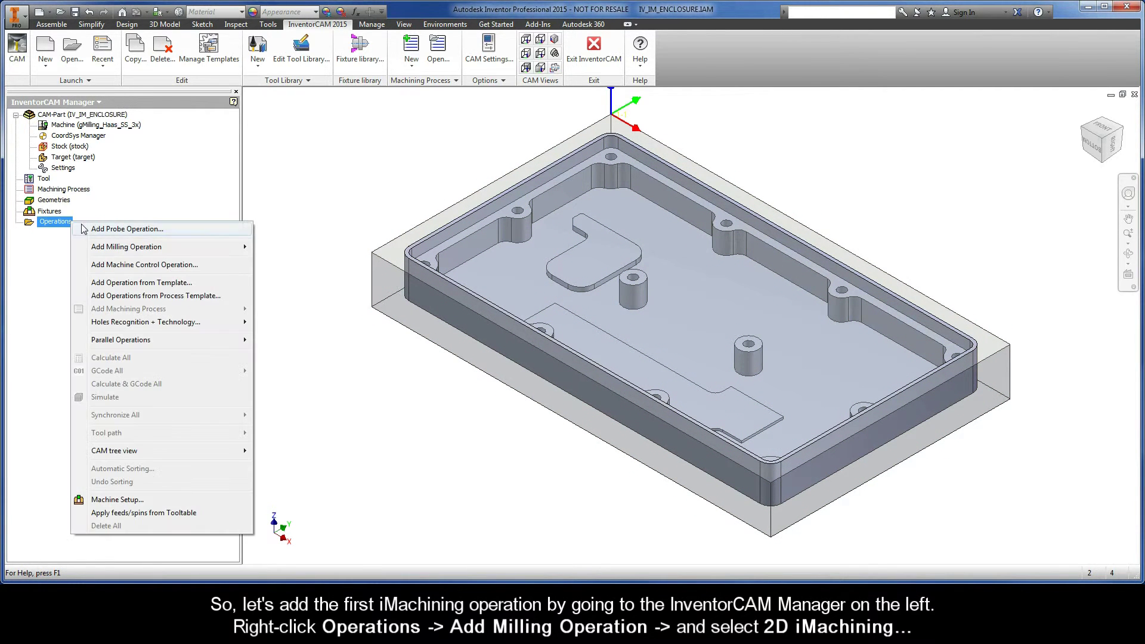
mouse_move(133, 246)
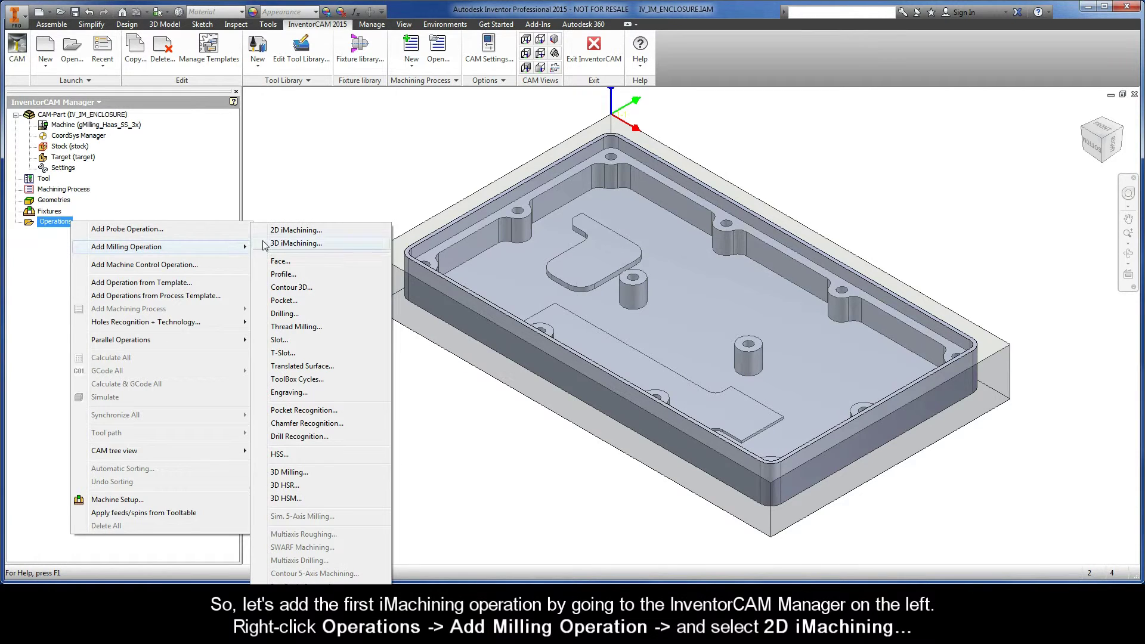
click(296, 230)
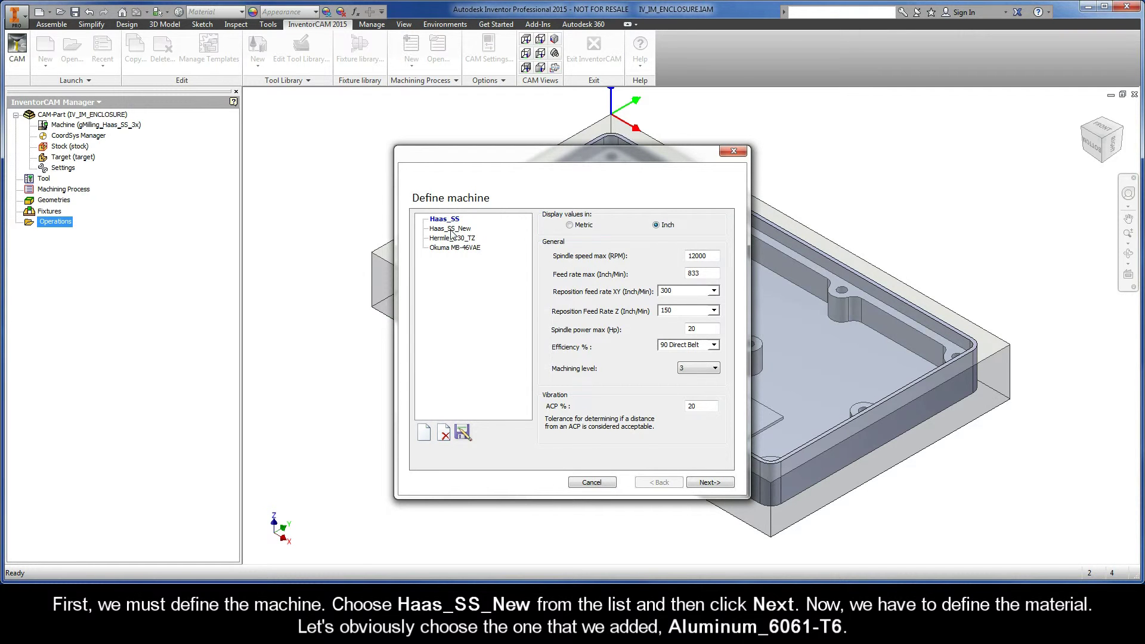
- Set the iMachining machine to Haas_SS_New and the material to Aluminum_6061-T6
click(451, 231)
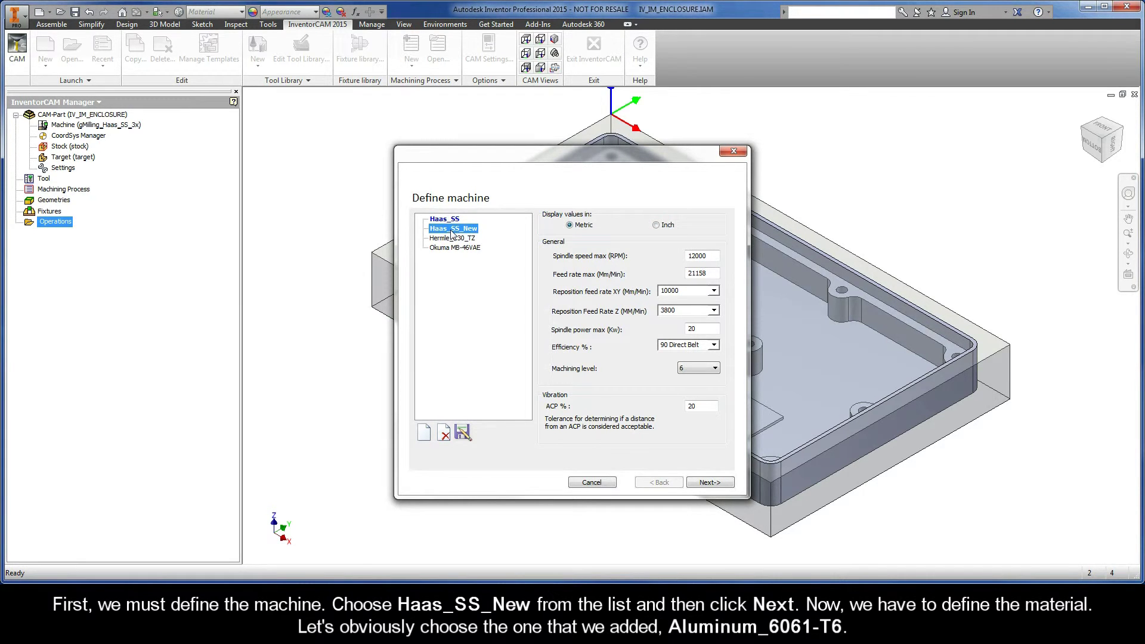
click(710, 482)
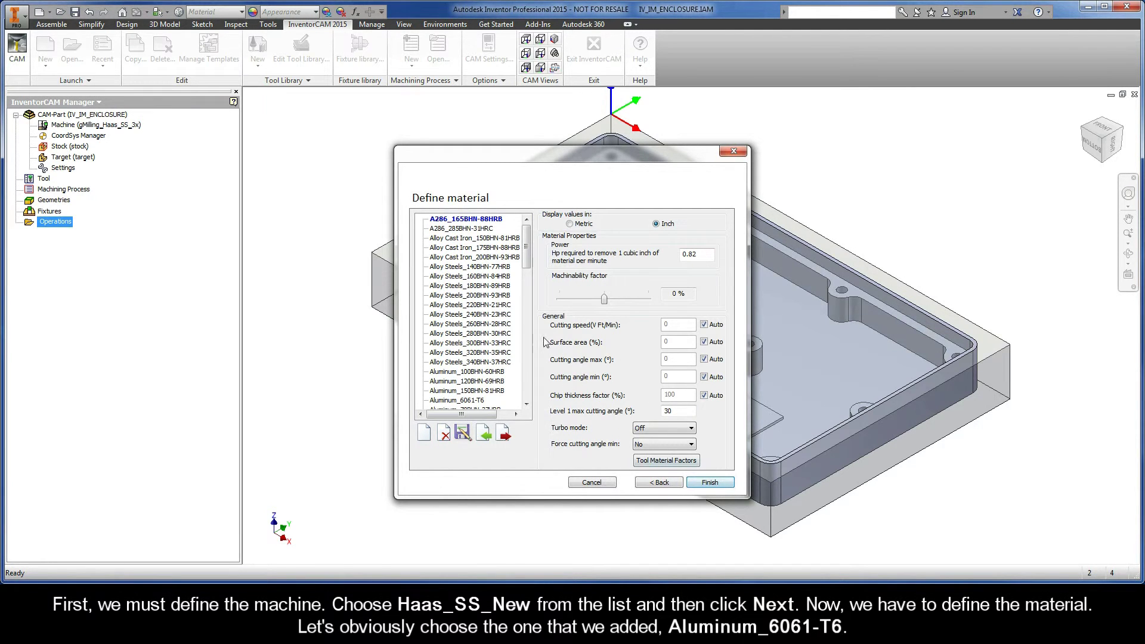
drag(529, 261, 529, 289)
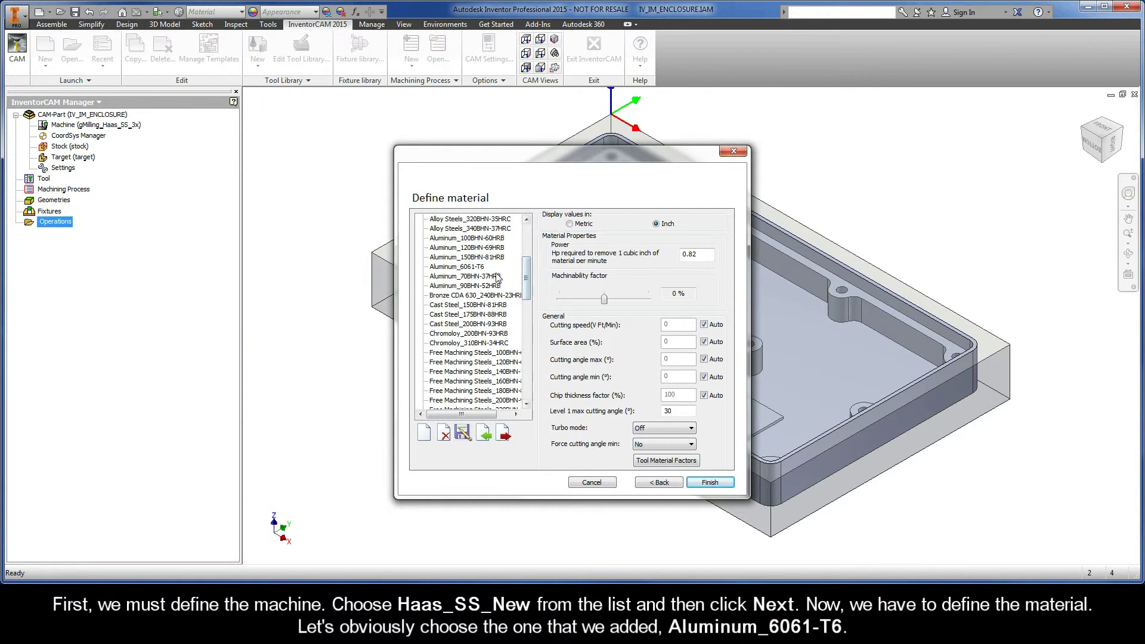
click(476, 268)
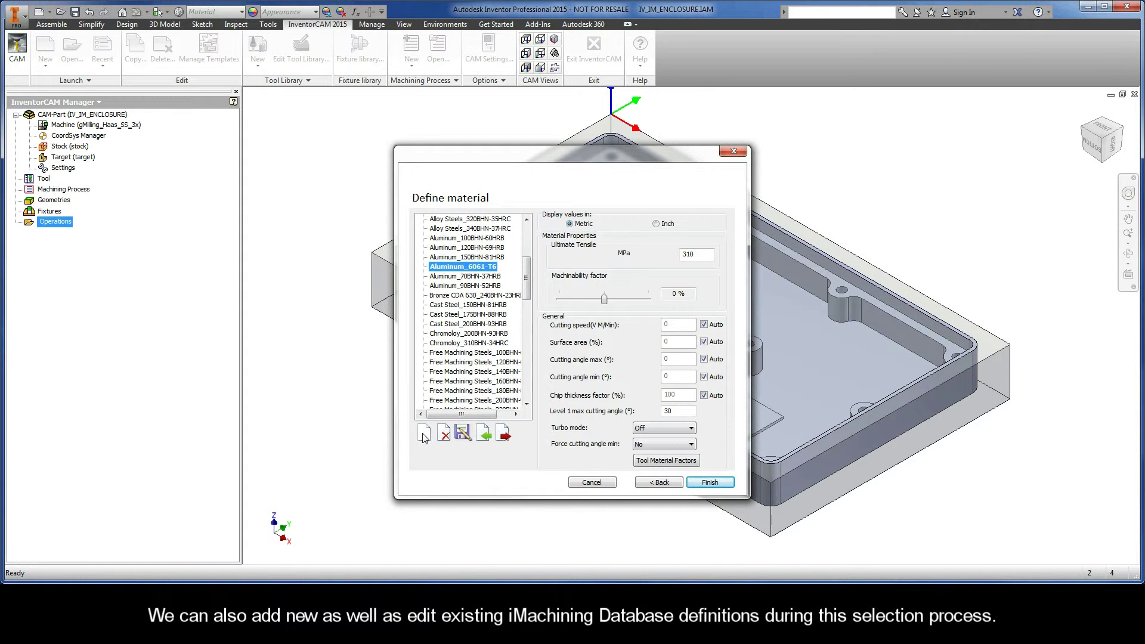
click(709, 484)
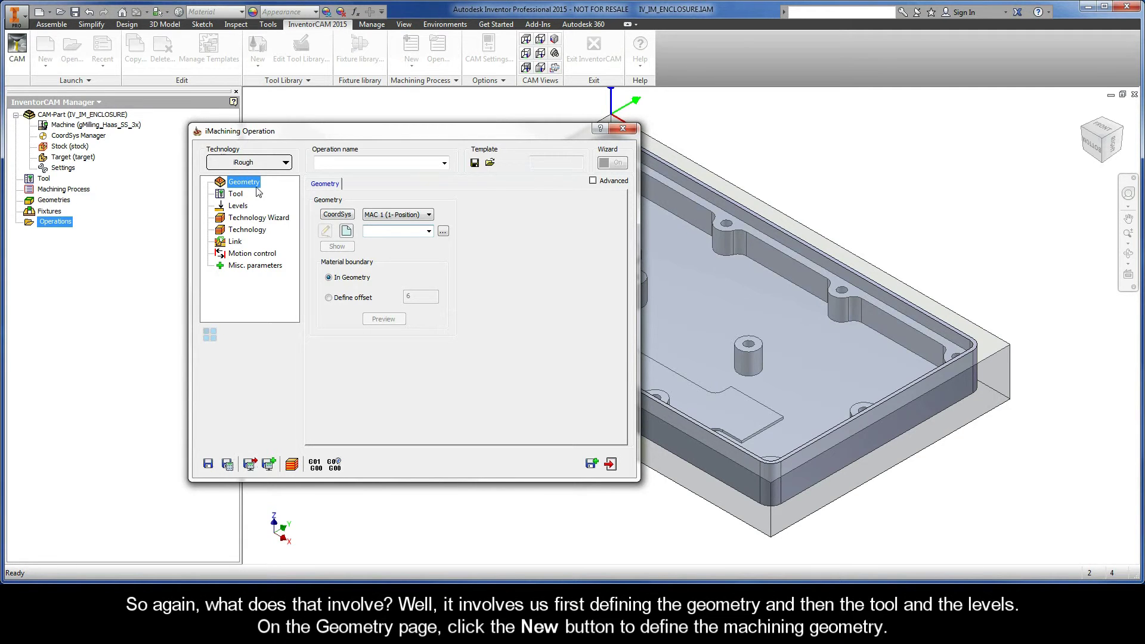
- Review the Tool and Levels pages, then start a new geometry named contour
click(236, 195)
click(238, 208)
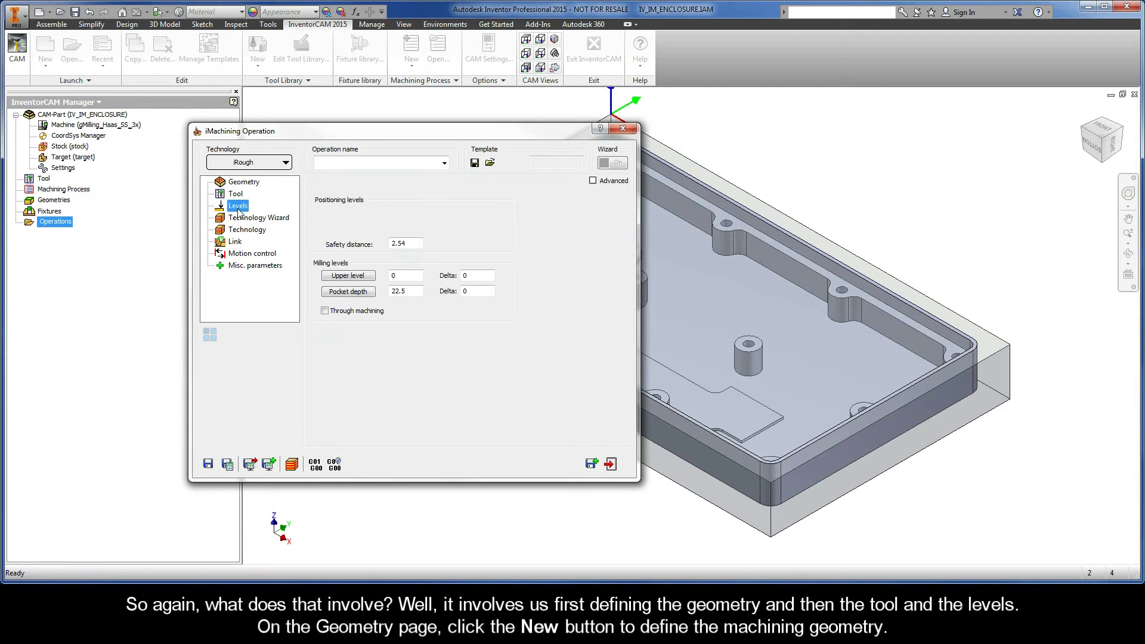
click(244, 182)
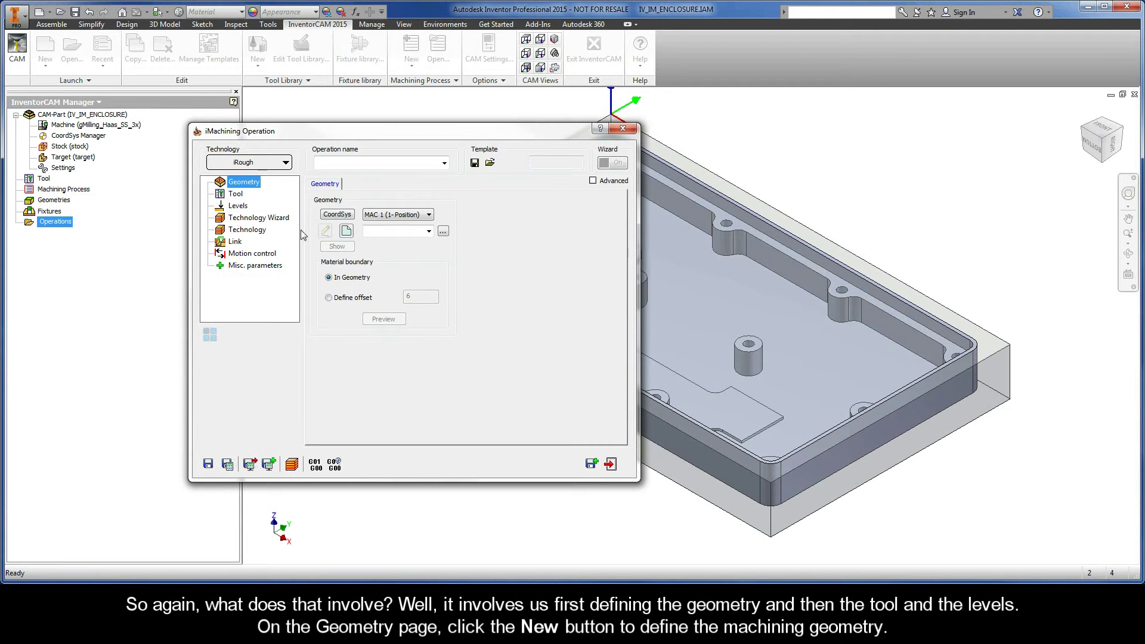
click(346, 232)
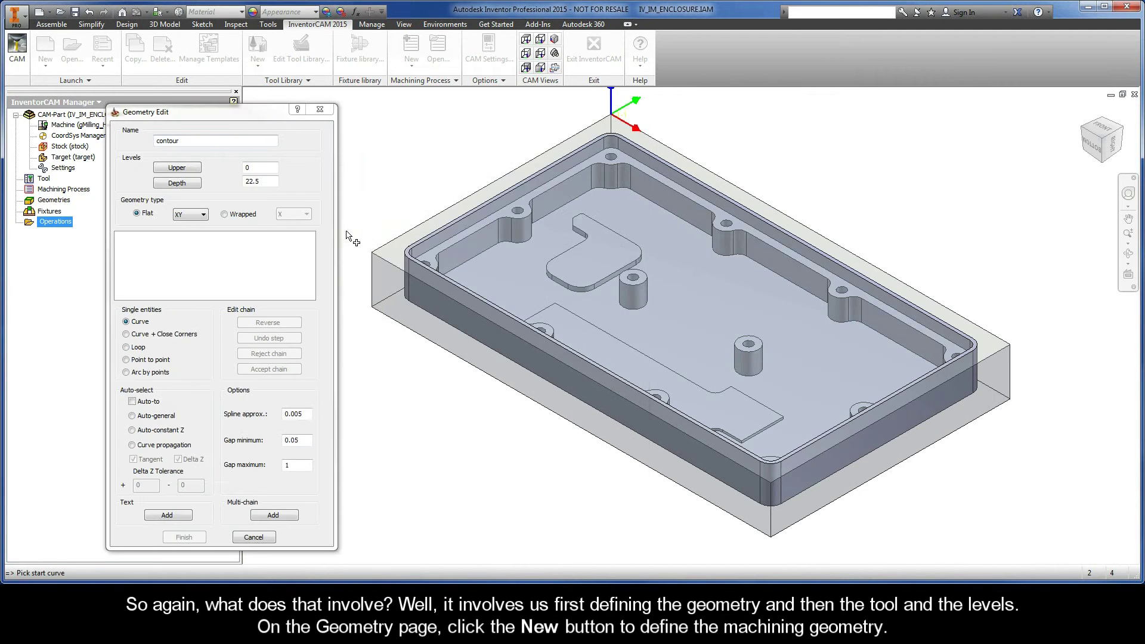
- Chain the stock's lower outline and the target's lower outline as two contour chains
click(702, 500)
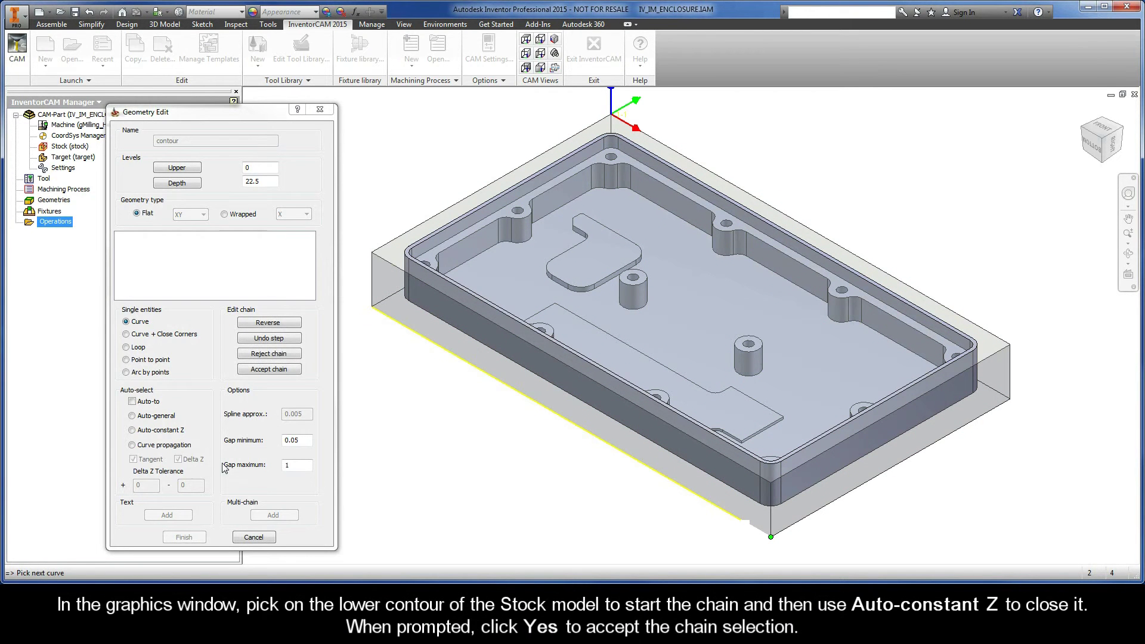
click(132, 430)
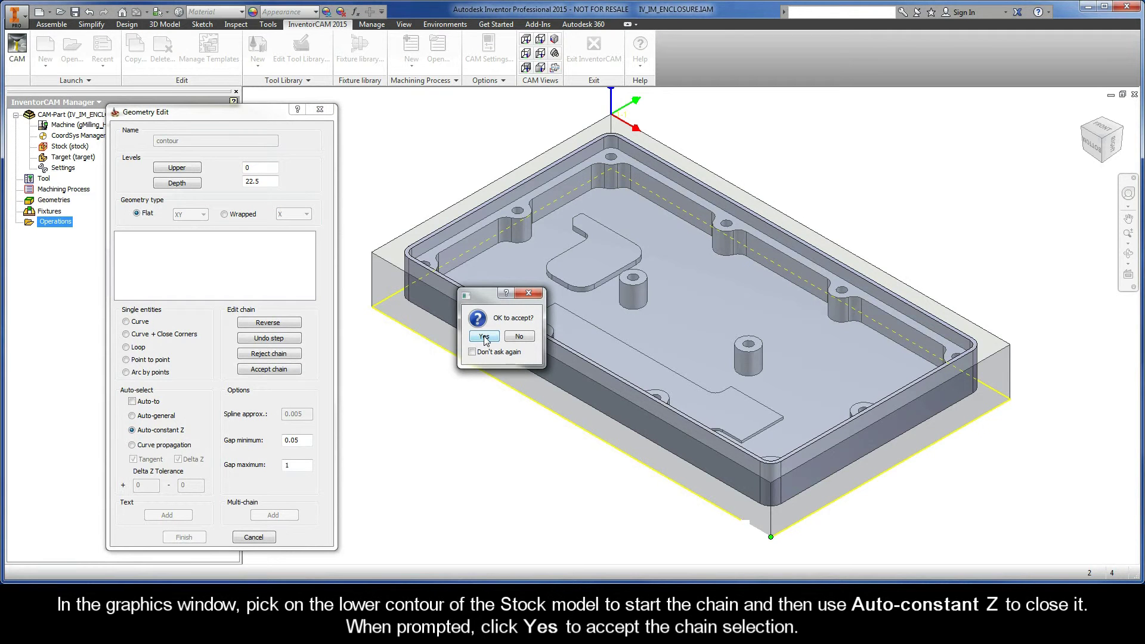
click(485, 337)
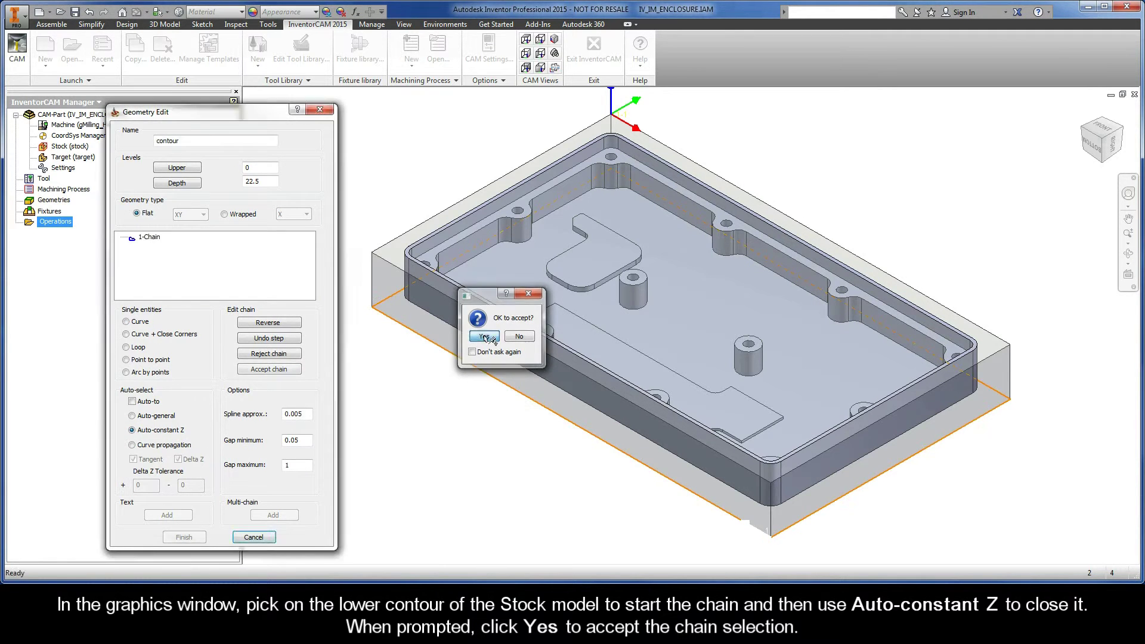
click(674, 457)
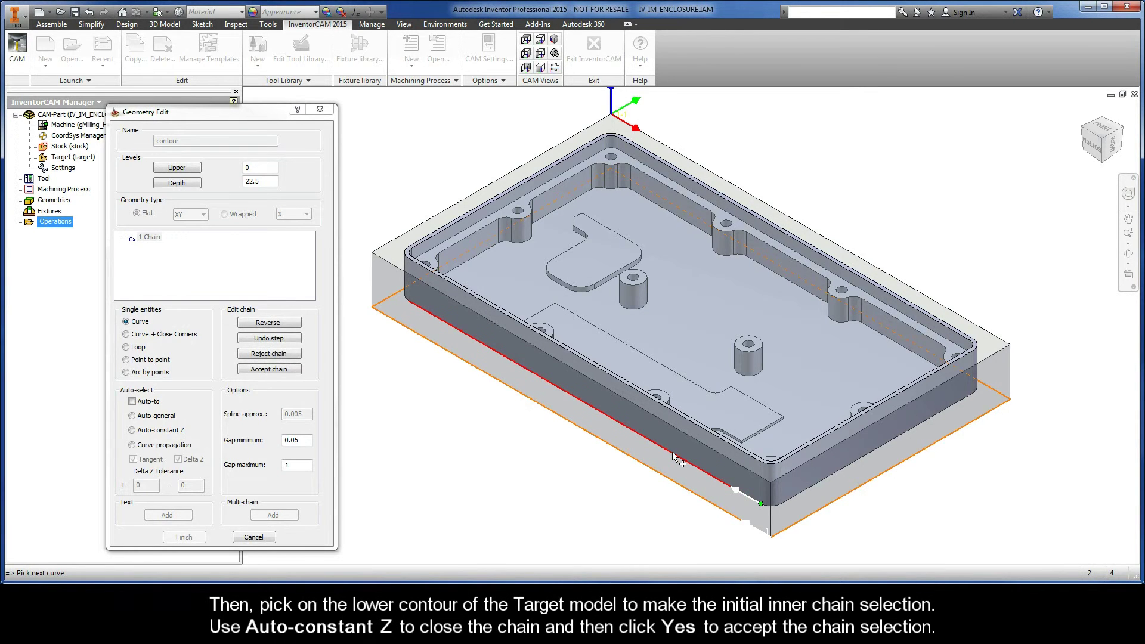
click(133, 431)
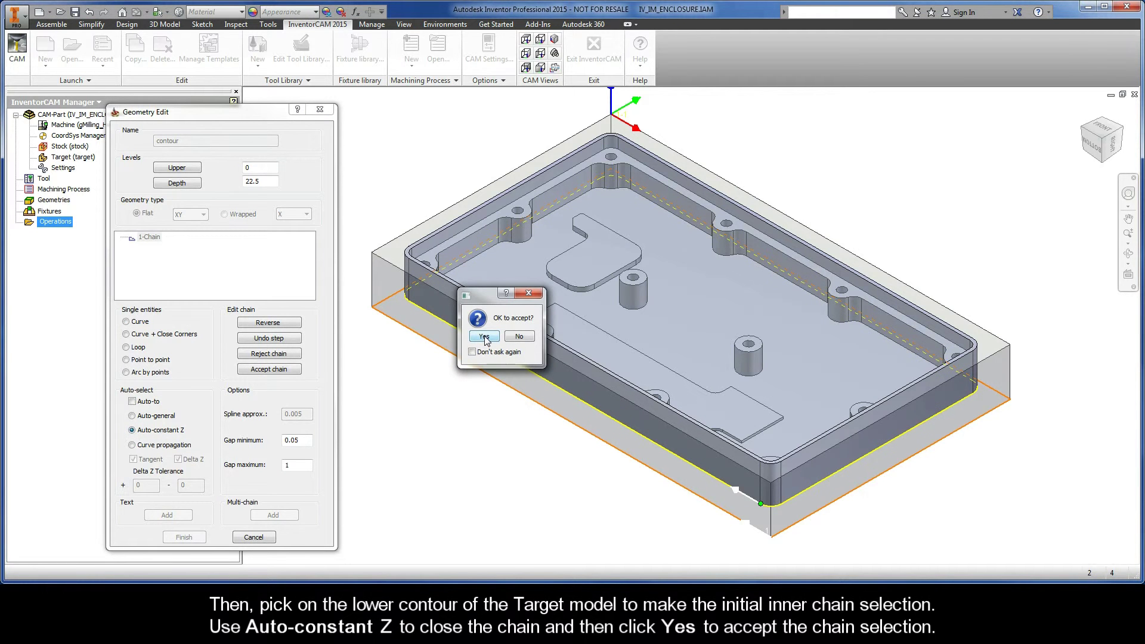
click(485, 336)
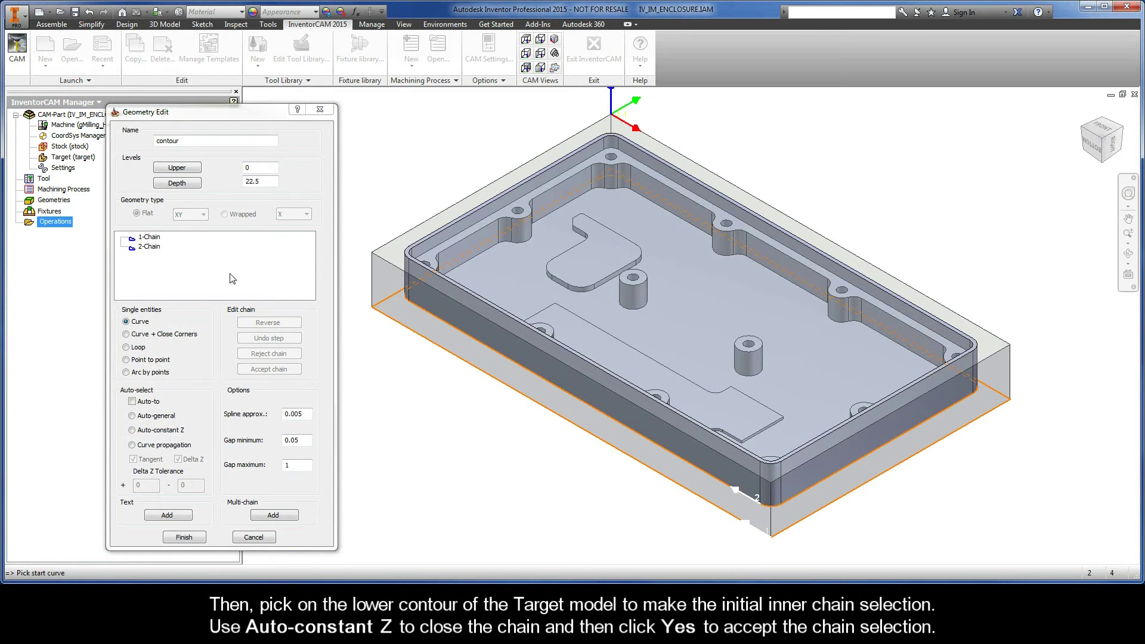
- Mark the outer stock chain as open and confirm the contour geometry
right_click(157, 240)
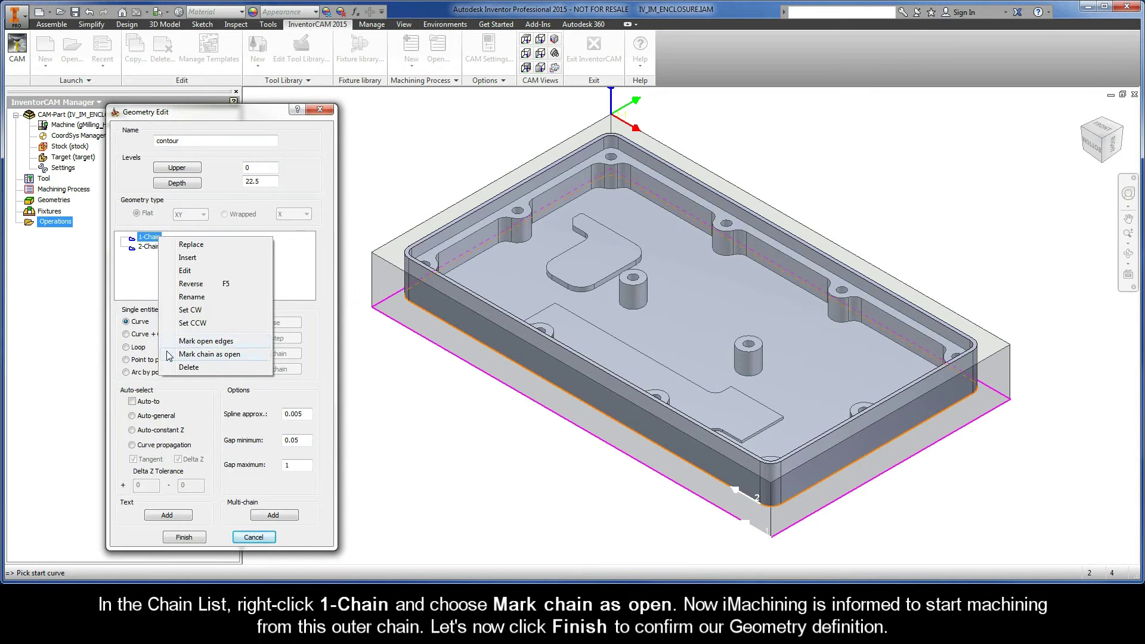
click(203, 354)
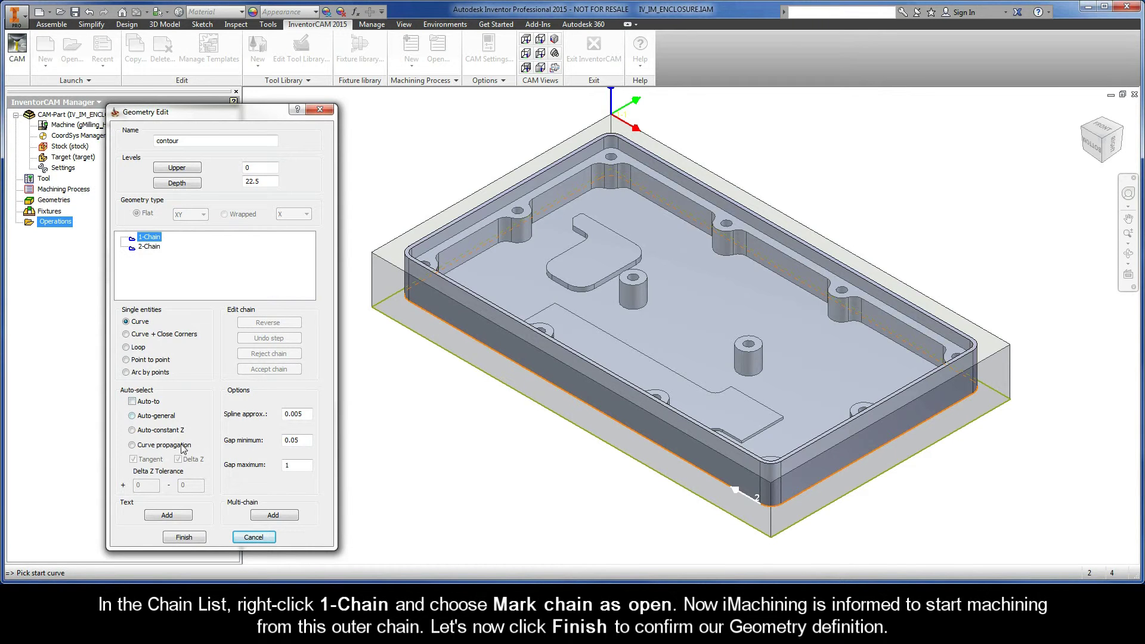
click(182, 538)
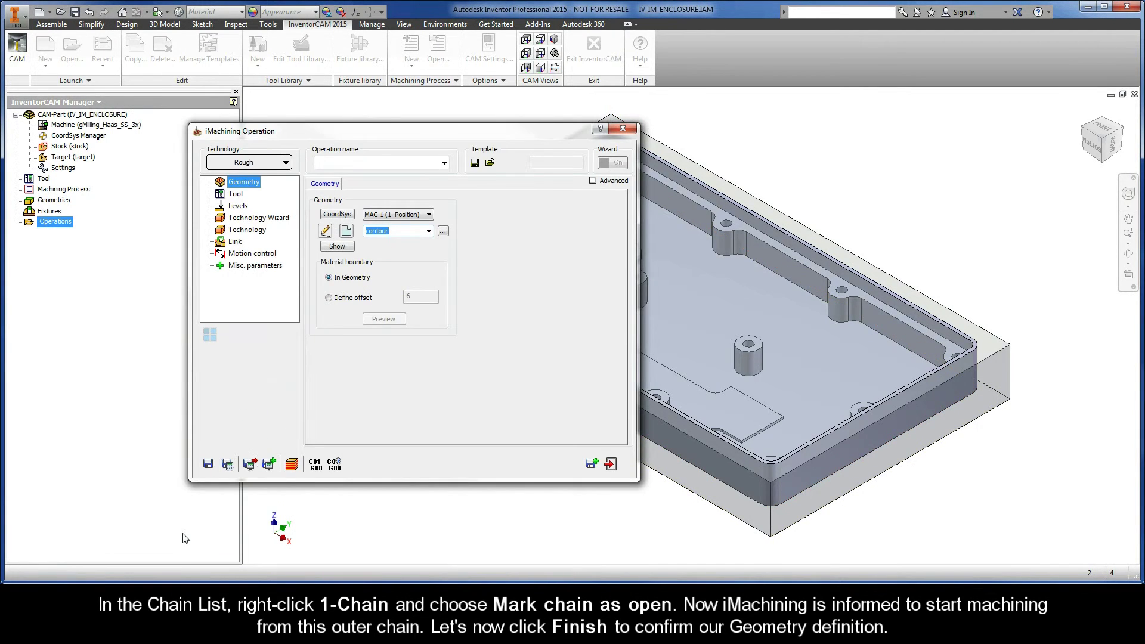
- Add a new 12 mm diameter, 4-flute END MILL to the tool table and select it for iRough
click(238, 197)
click(363, 343)
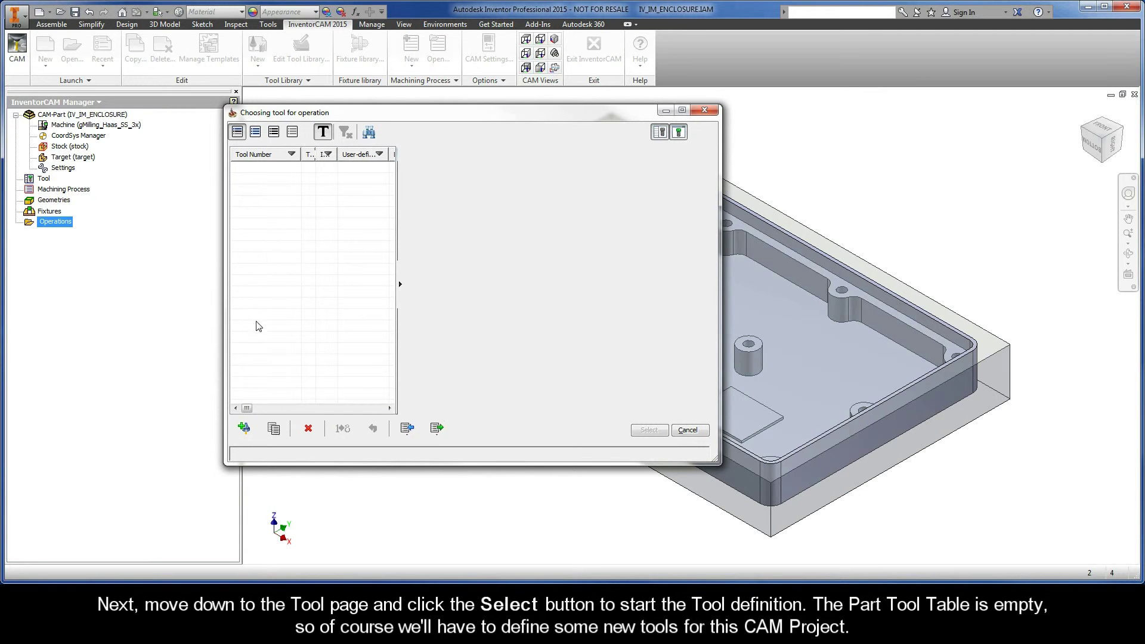
click(245, 428)
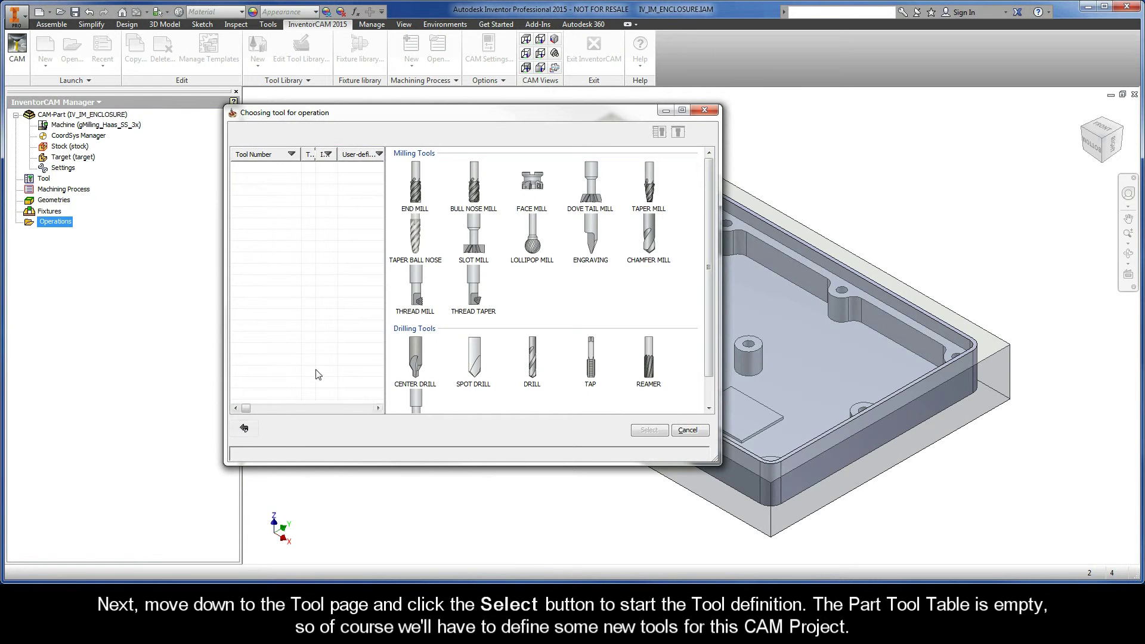
double_click(415, 185)
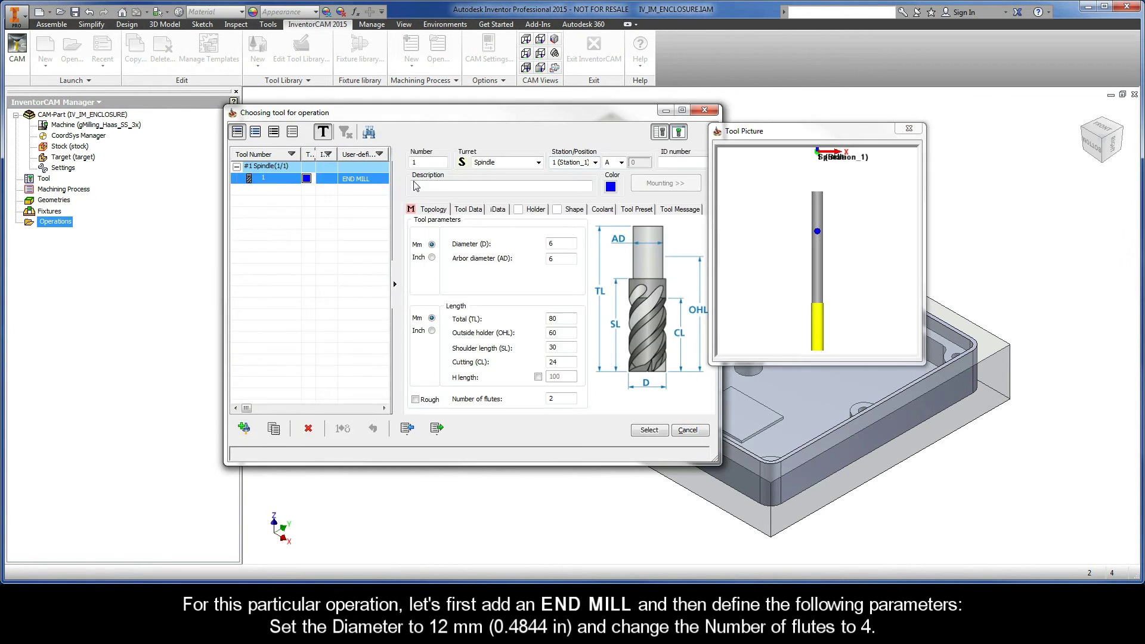
double_click(559, 244)
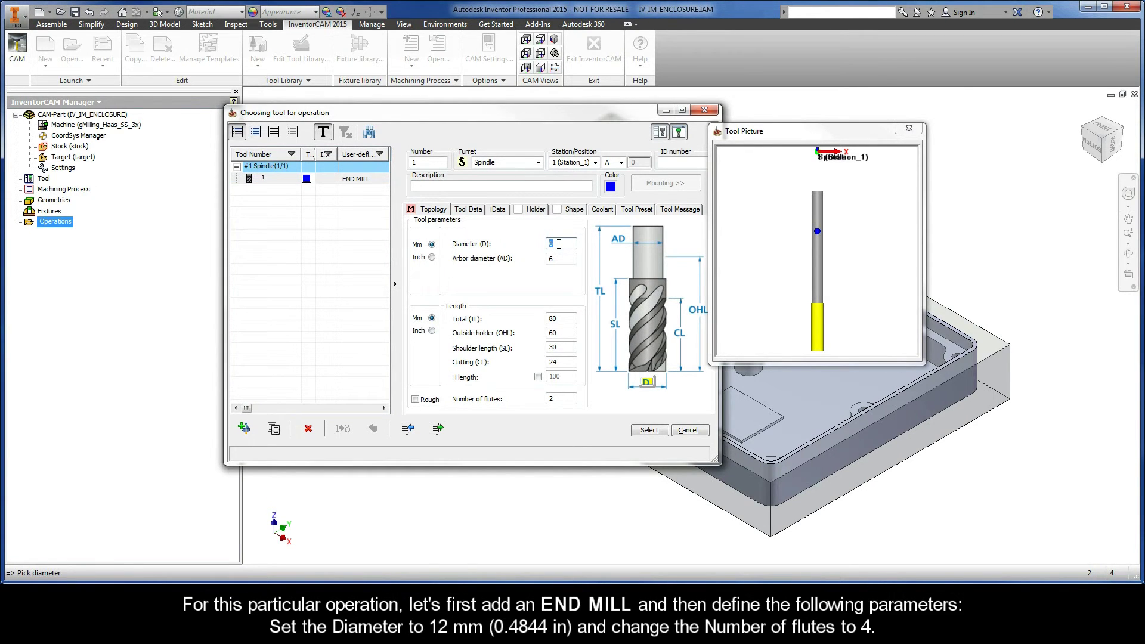
text(12)
key(Tab)
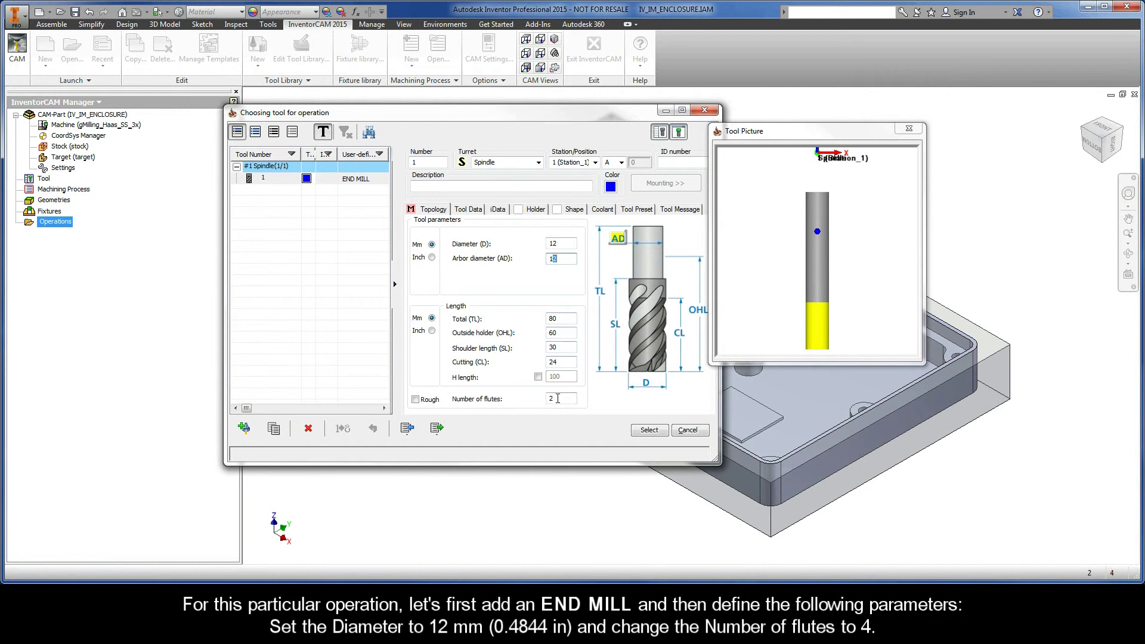
double_click(558, 399)
text(4)
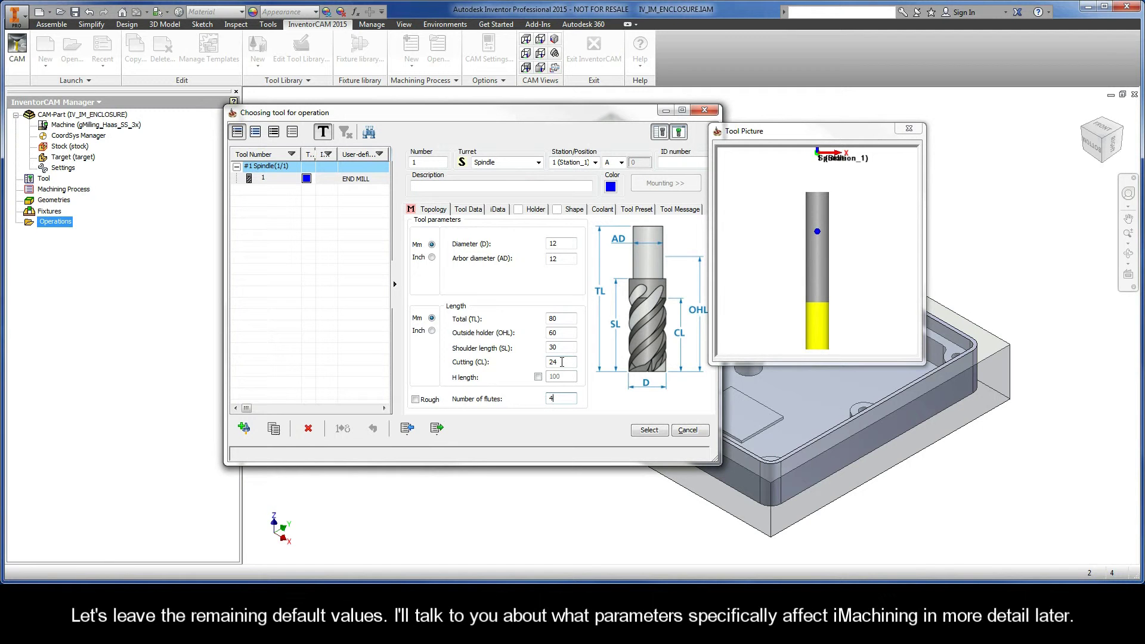
click(649, 430)
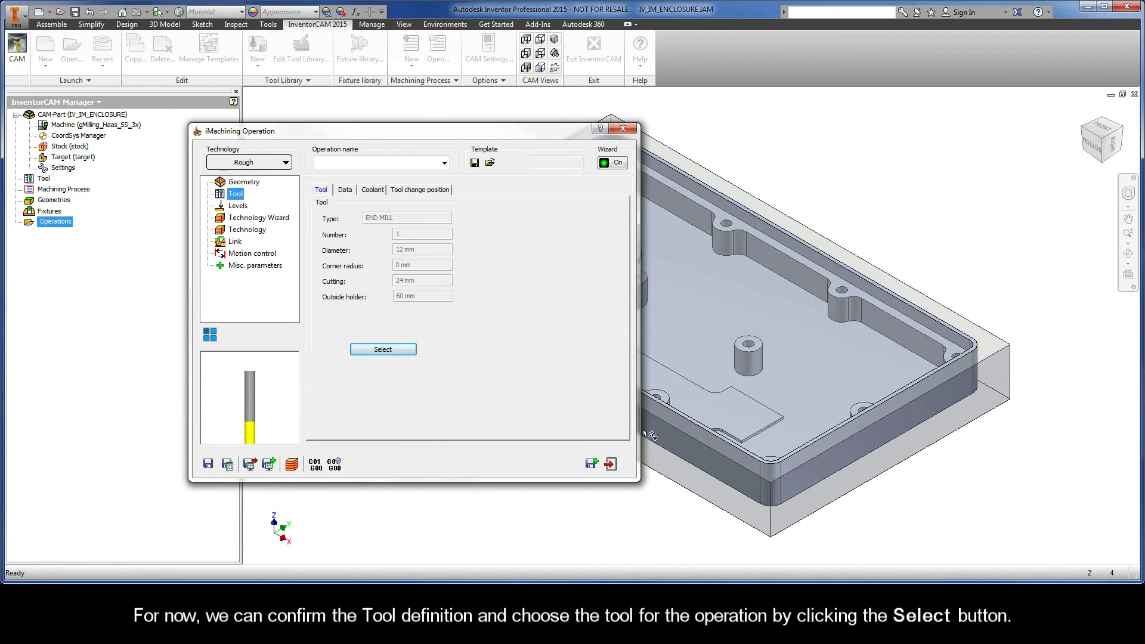
- Set the upper level to 0 by picking the stock's top face
click(240, 206)
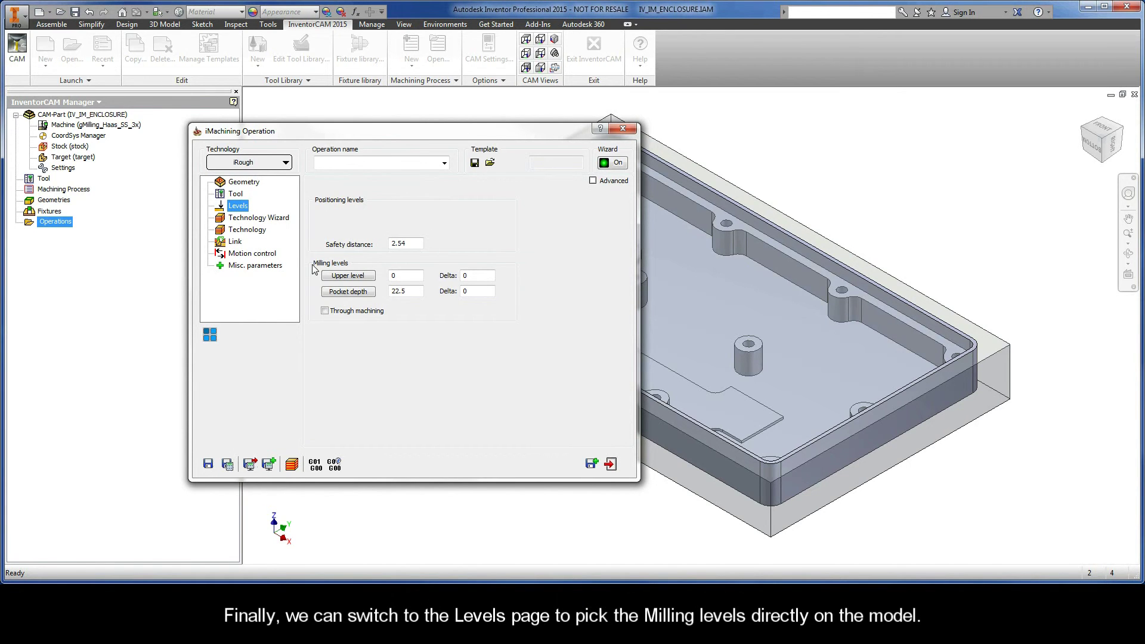
click(348, 277)
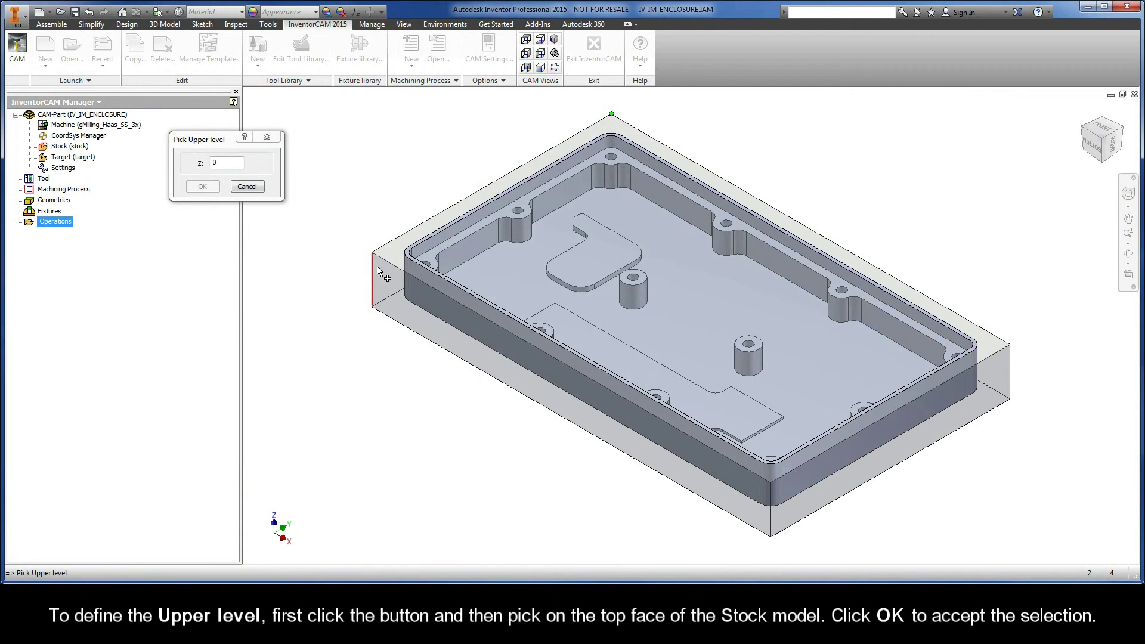
click(394, 254)
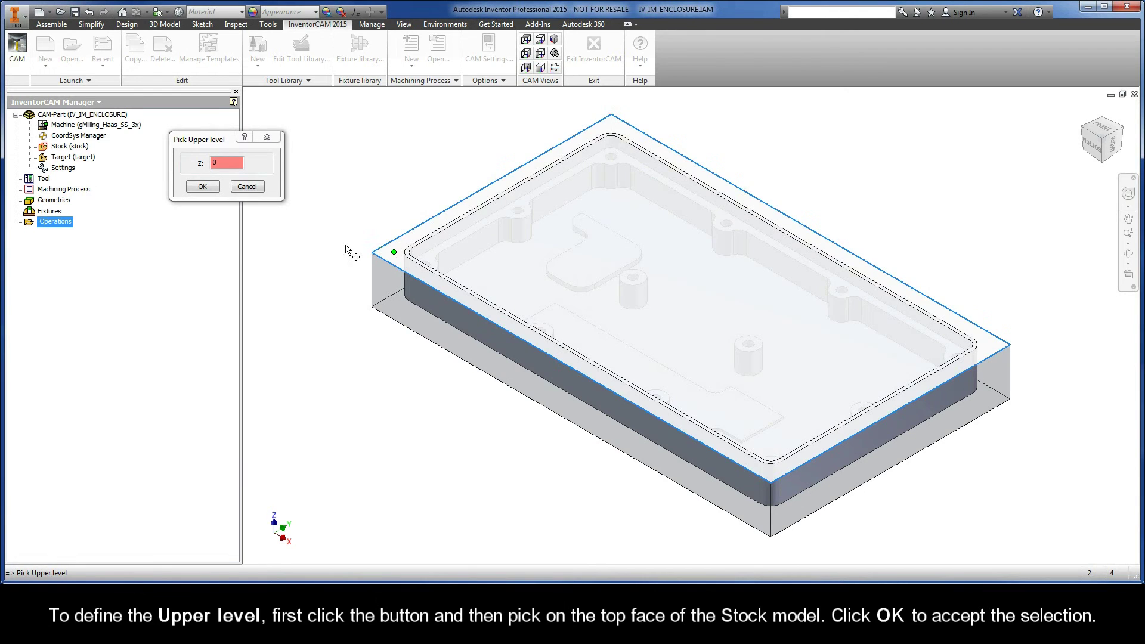
click(202, 187)
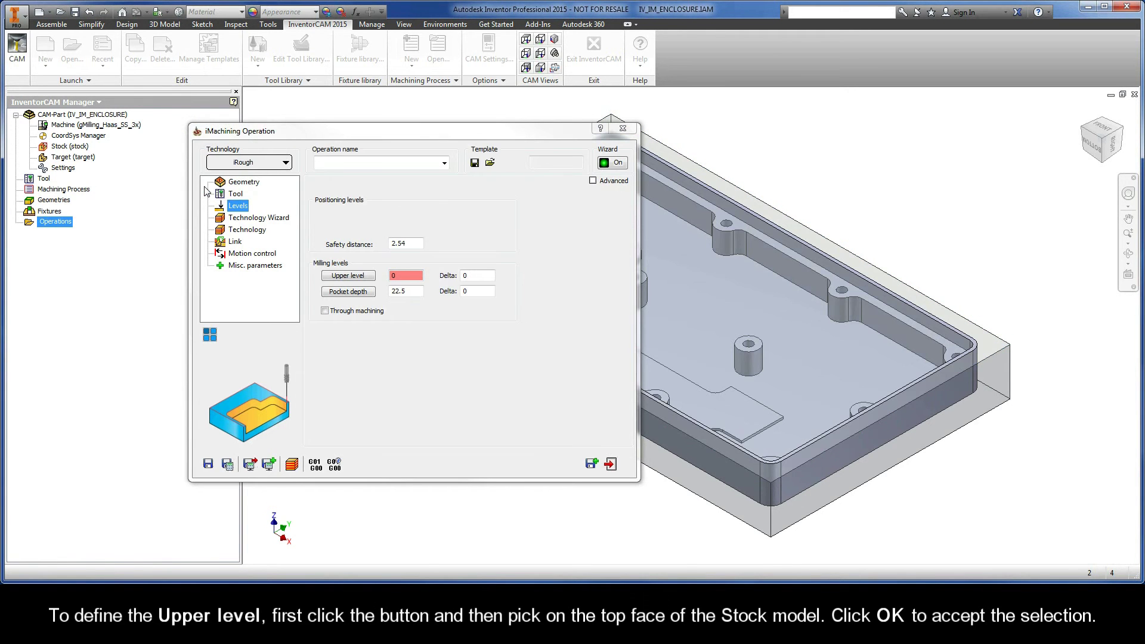
- Set the pocket depth to 17.5 from the target's bottom edge with a -0.76 delta
click(348, 291)
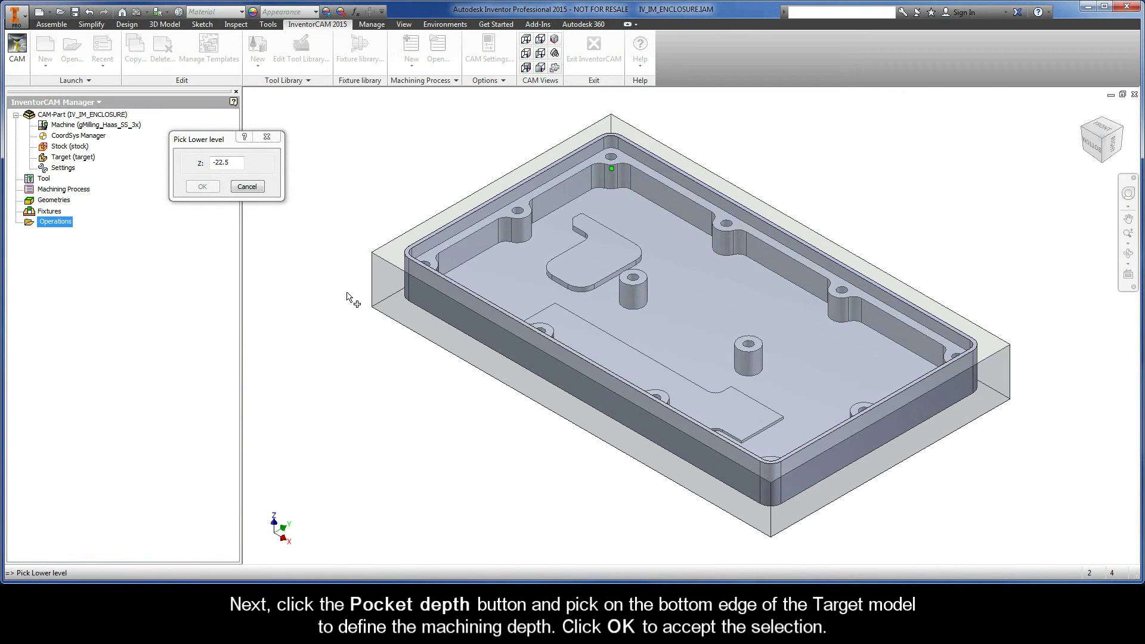
right_click(411, 304)
key(Escape)
click(409, 300)
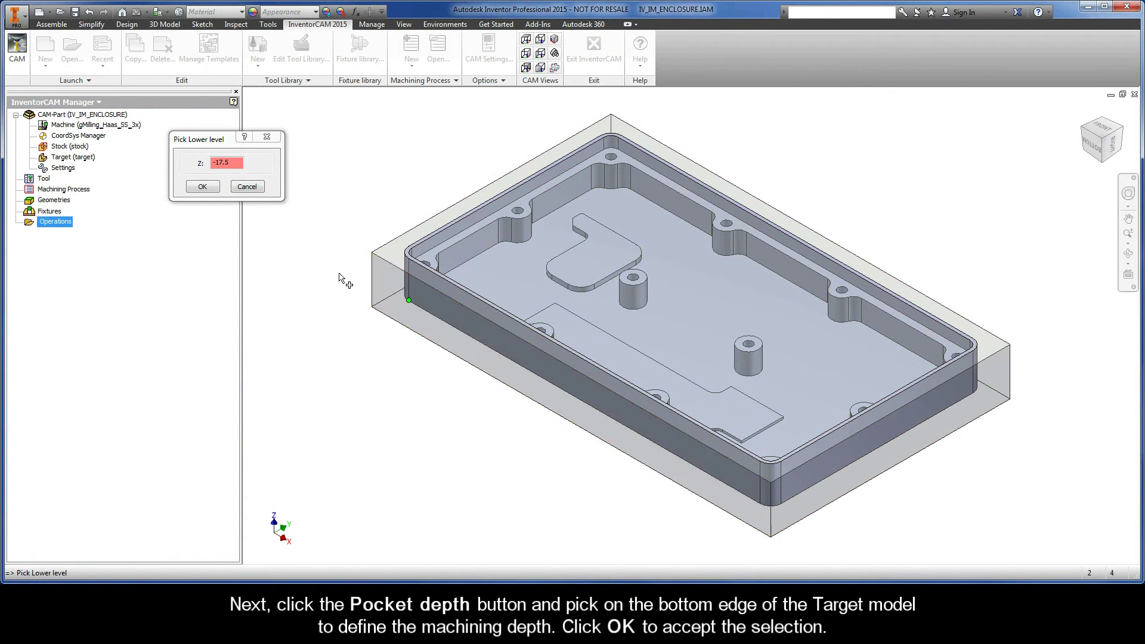
click(202, 186)
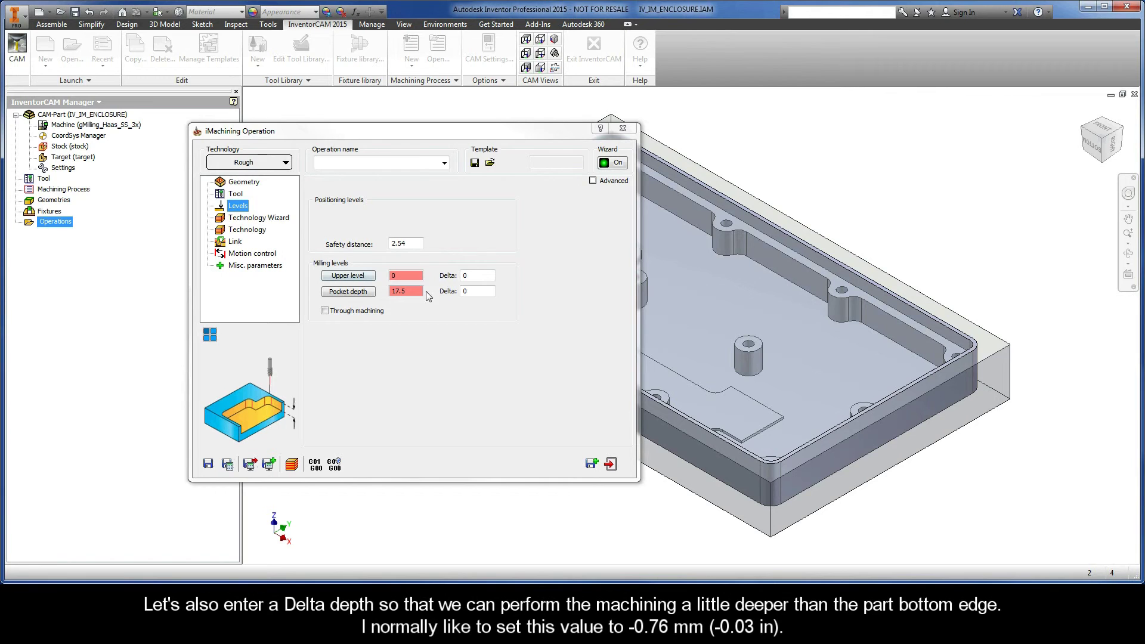
double_click(474, 291)
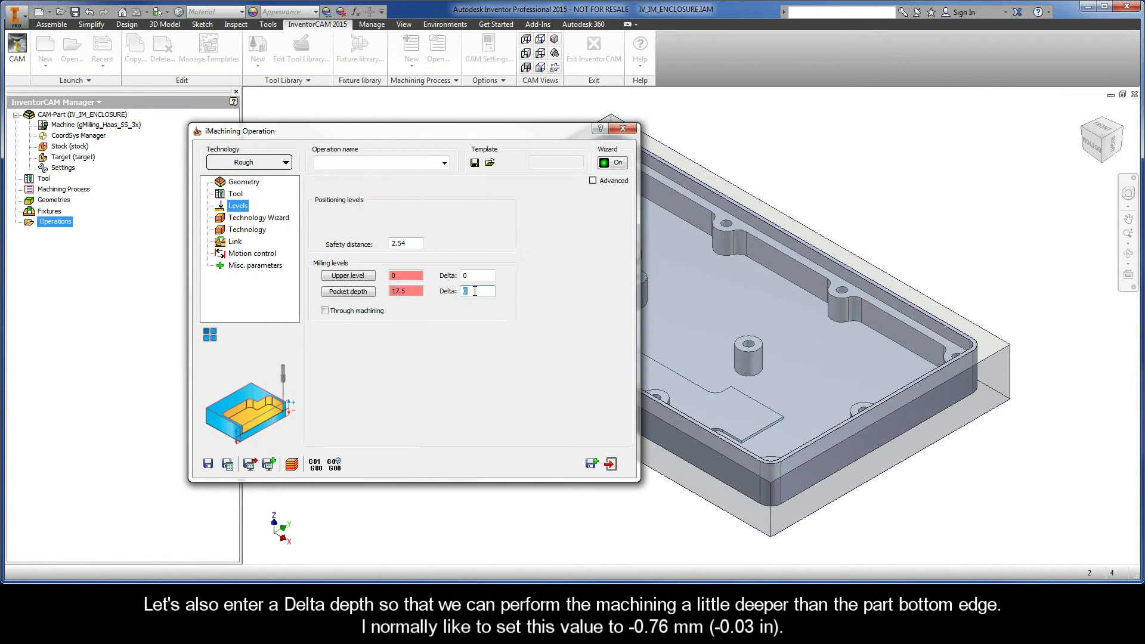
text(-0)
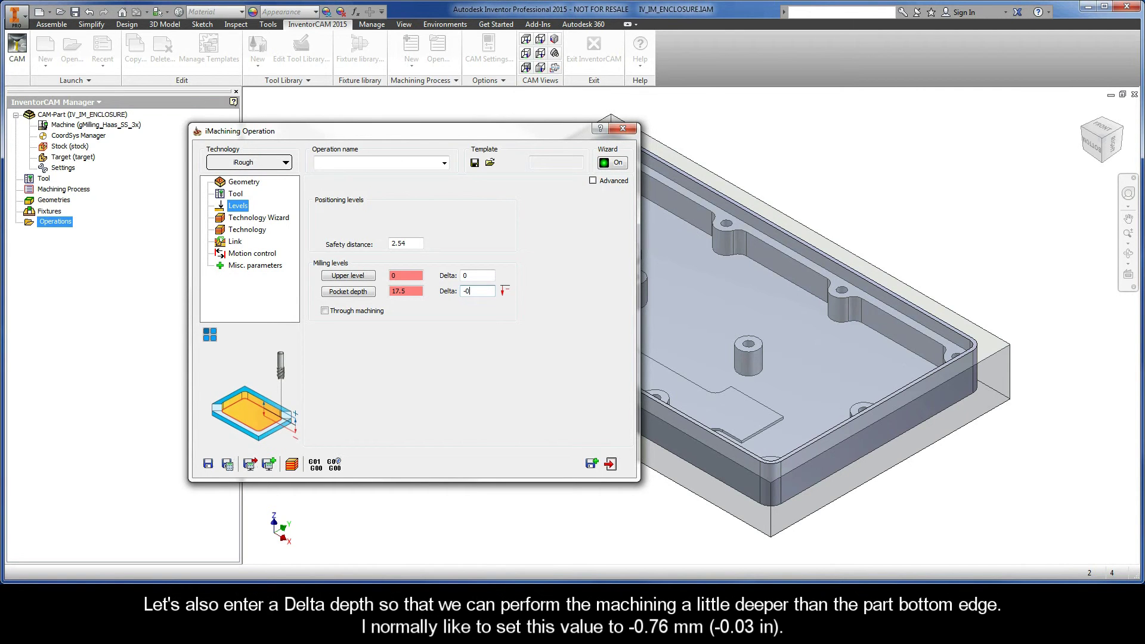
text(.76)
- Save and calculate the iRough_contour toolpath from the Technology page, then launch its simulation
click(252, 219)
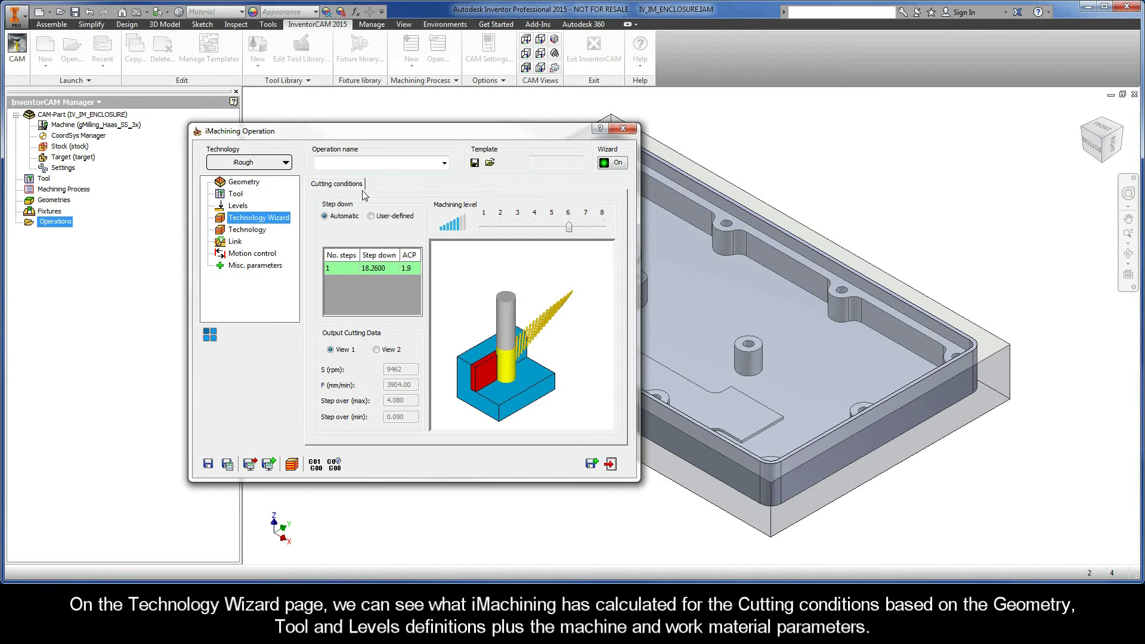
click(228, 467)
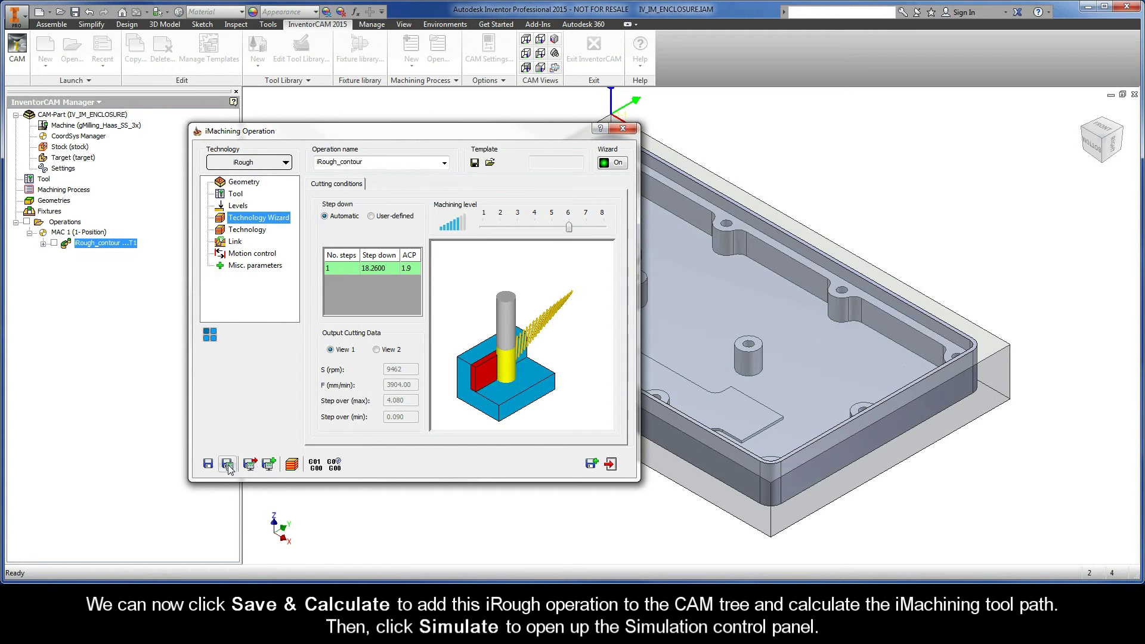
click(291, 465)
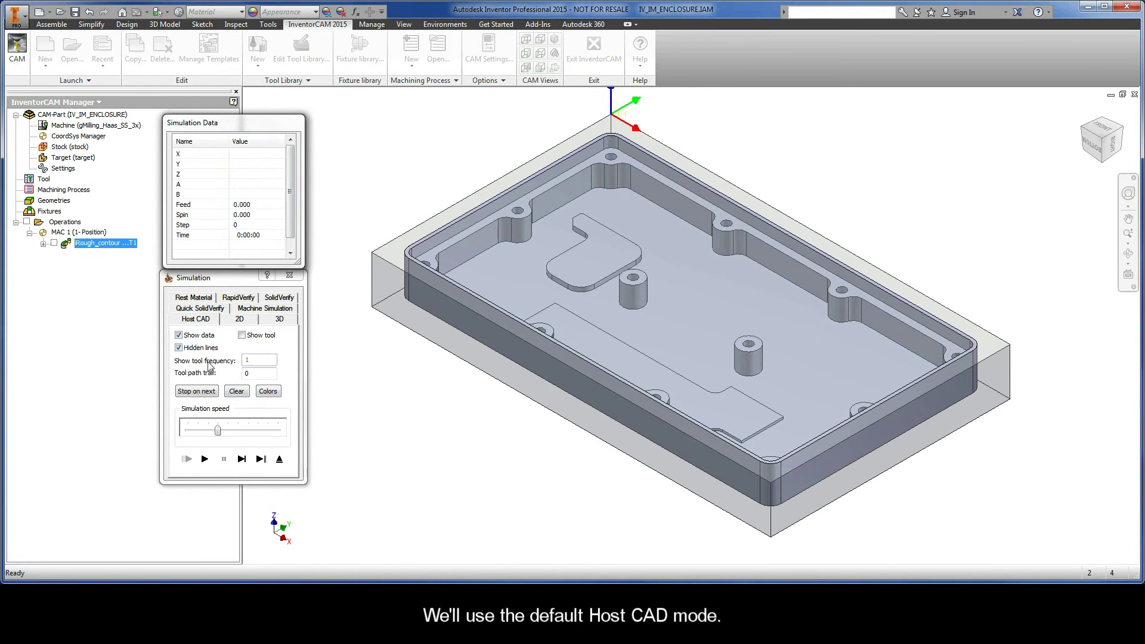
- Play the iRough_contour simulation around the outer contour, then exit back to the operation
click(205, 460)
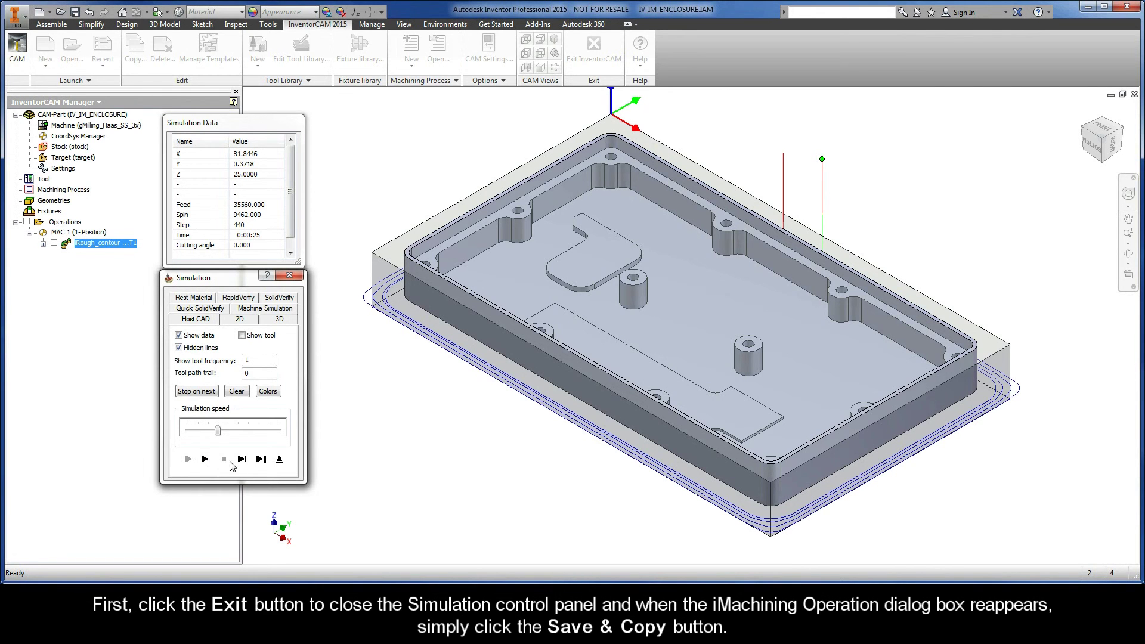
click(279, 458)
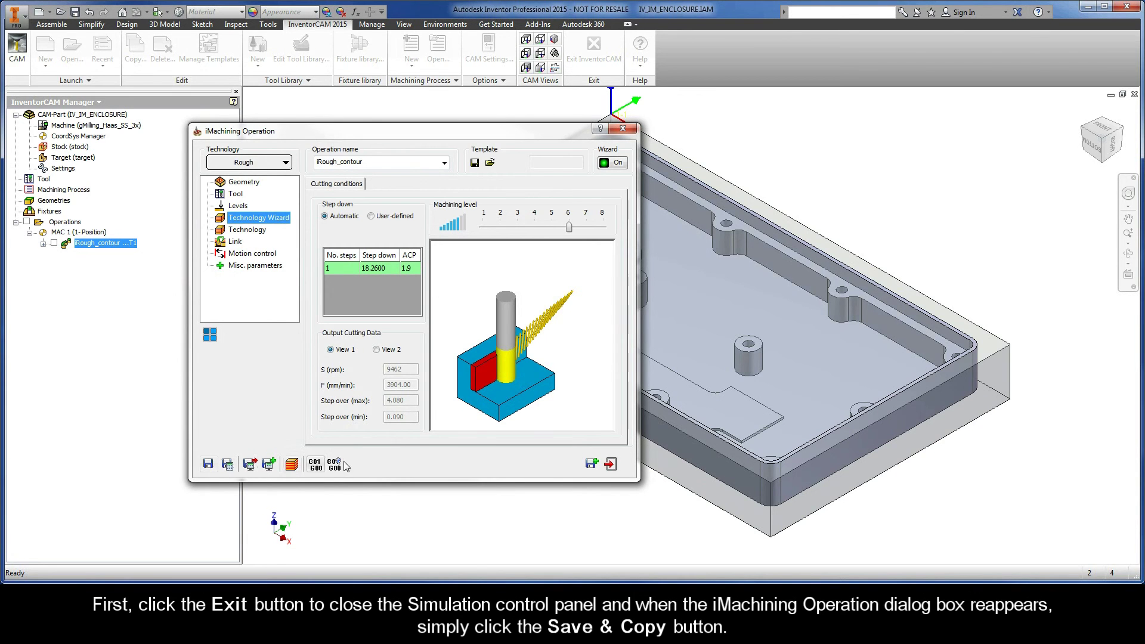
- Copy the roughing operation, switch its technology to iFinish, calculate it and start its simulation
click(592, 465)
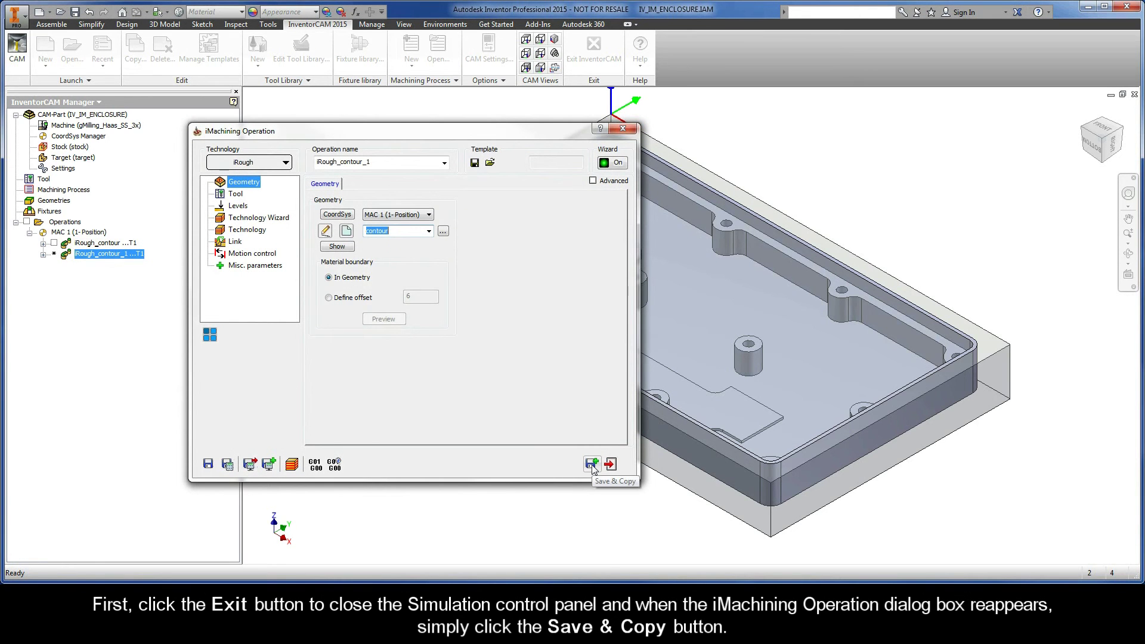
click(237, 195)
click(240, 207)
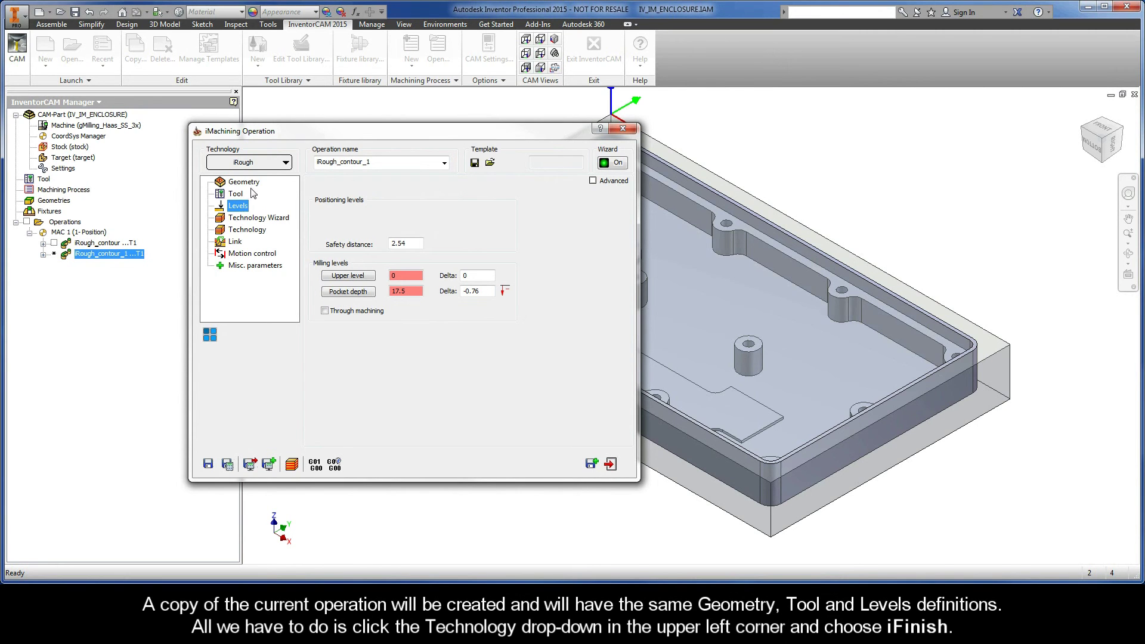
click(259, 164)
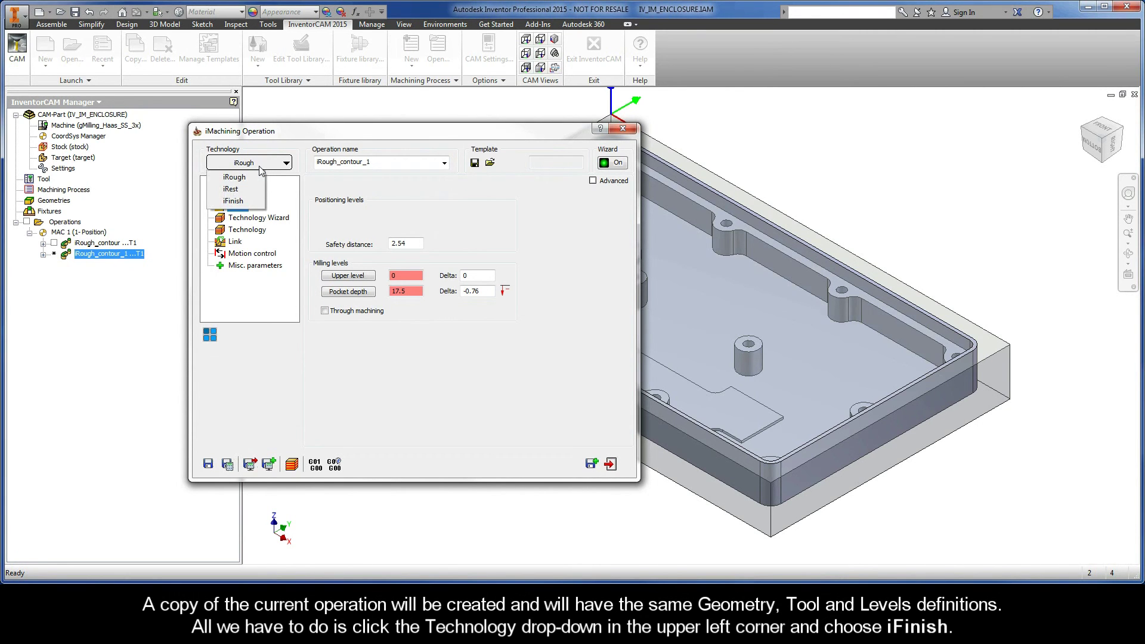
click(249, 202)
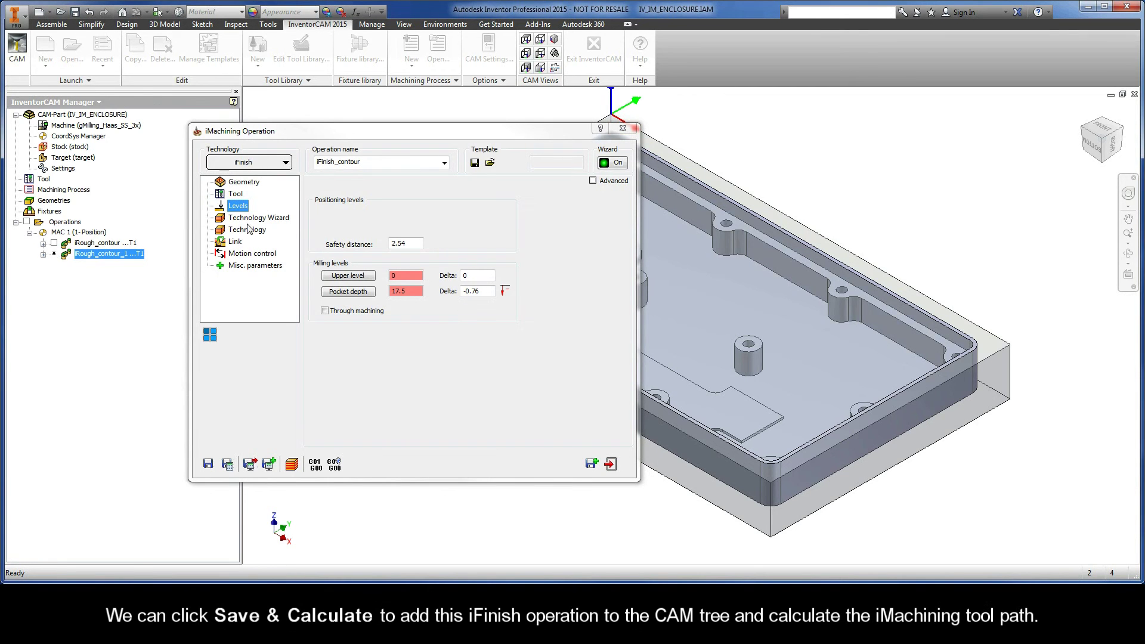
click(228, 464)
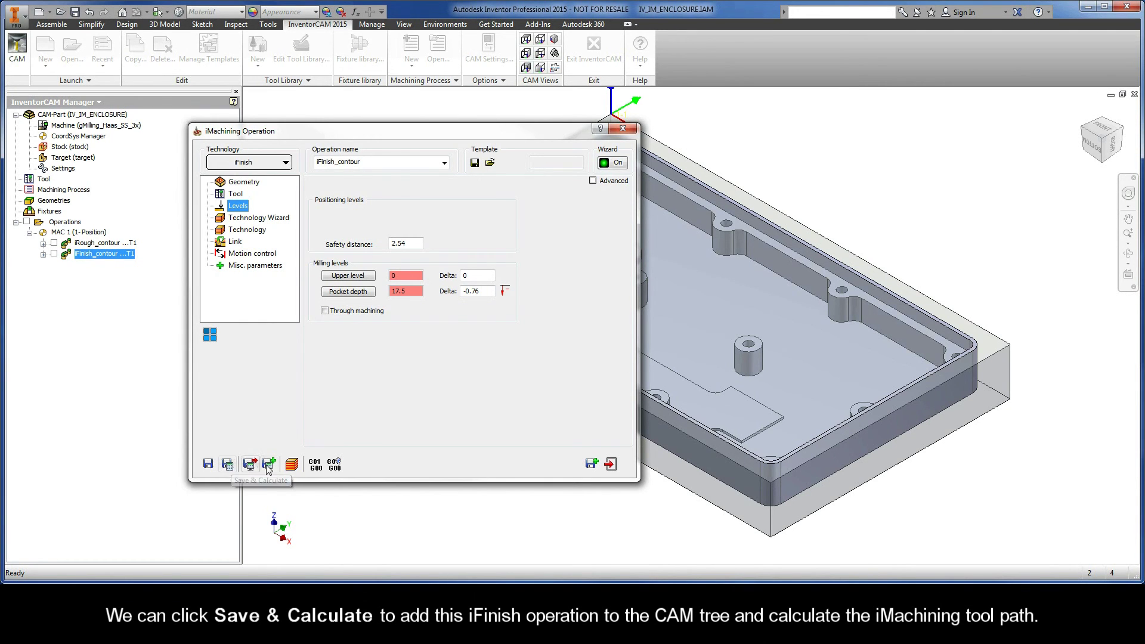
click(292, 465)
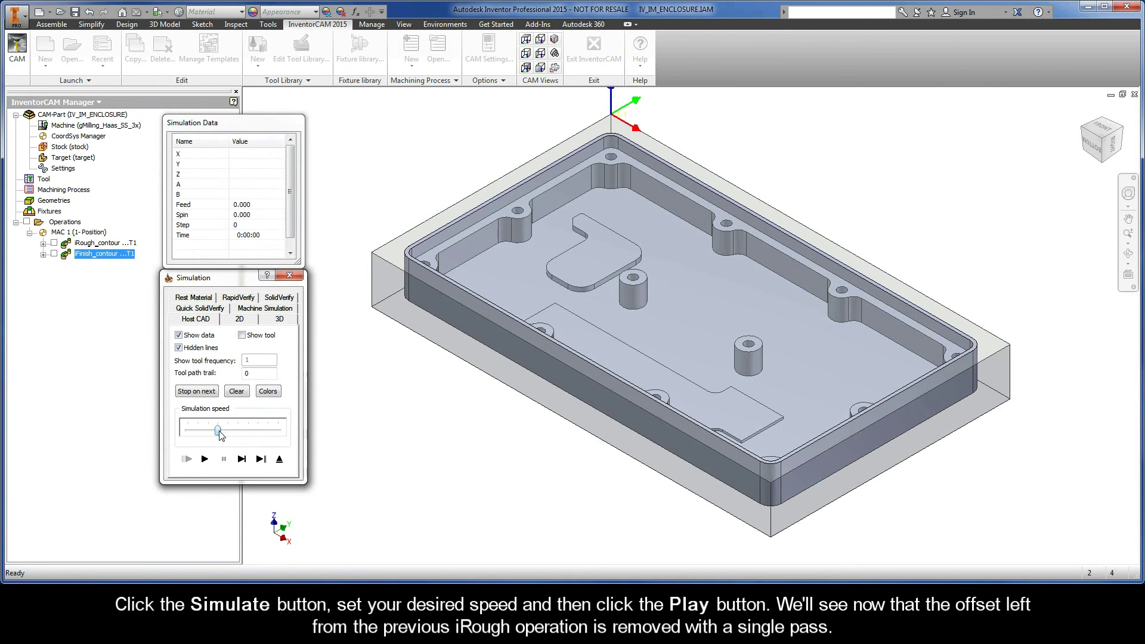
- Lower the simulation speed, play the iFinish_contour finishing pass, then exit the simulation
drag(218, 430, 198, 430)
click(205, 459)
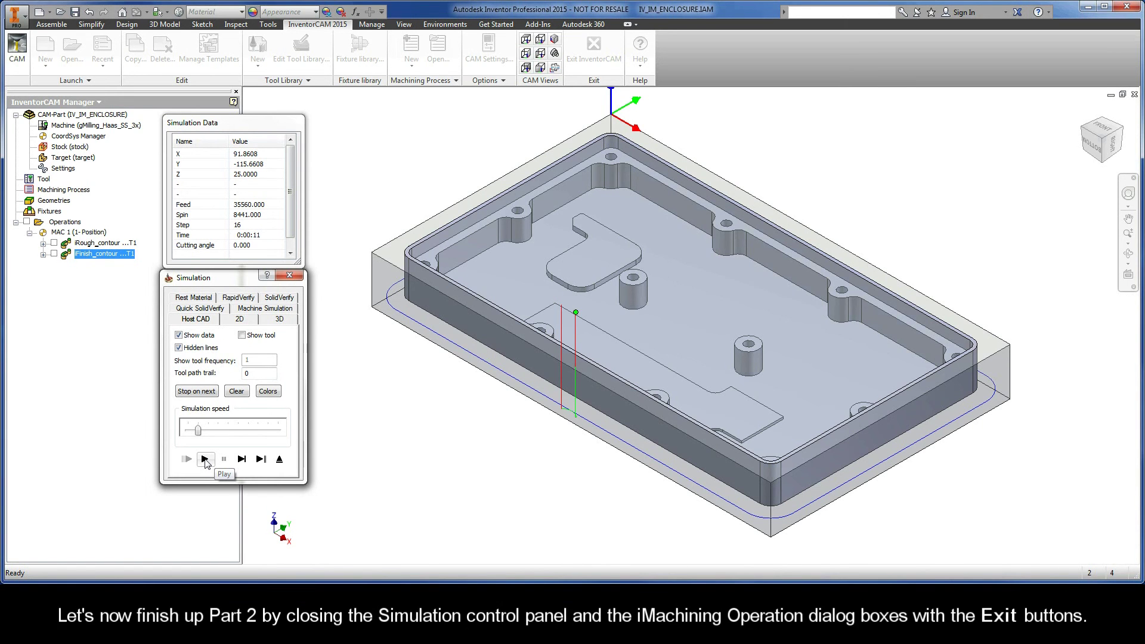
click(280, 460)
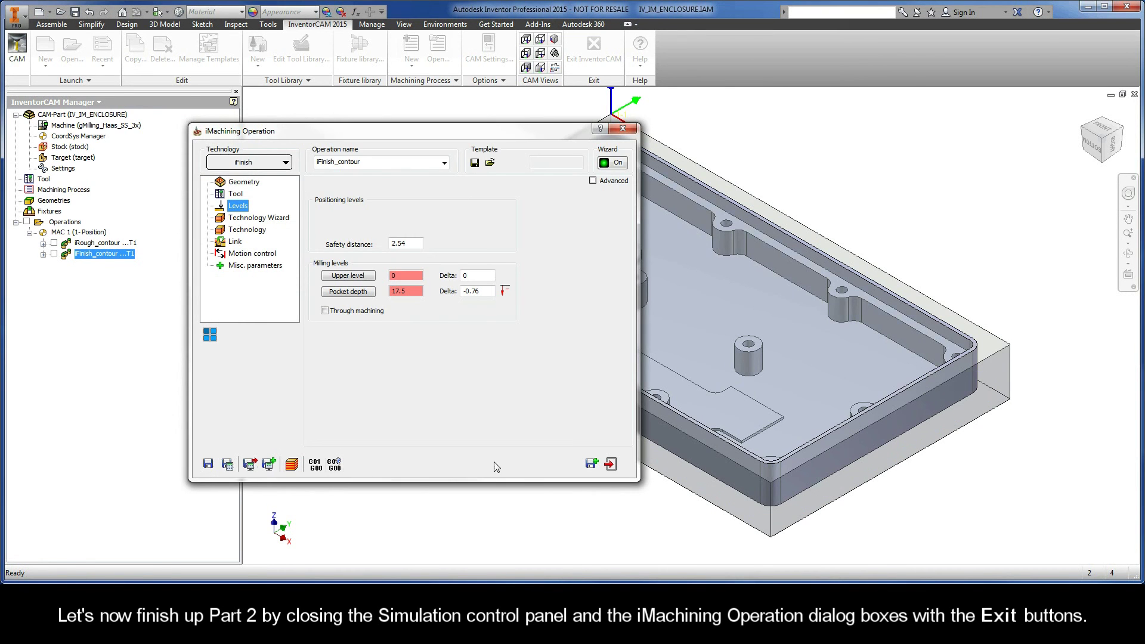
- Exit the iFinish_contour iMachining Operation dialog to return to the CAM Manager tree
click(610, 464)
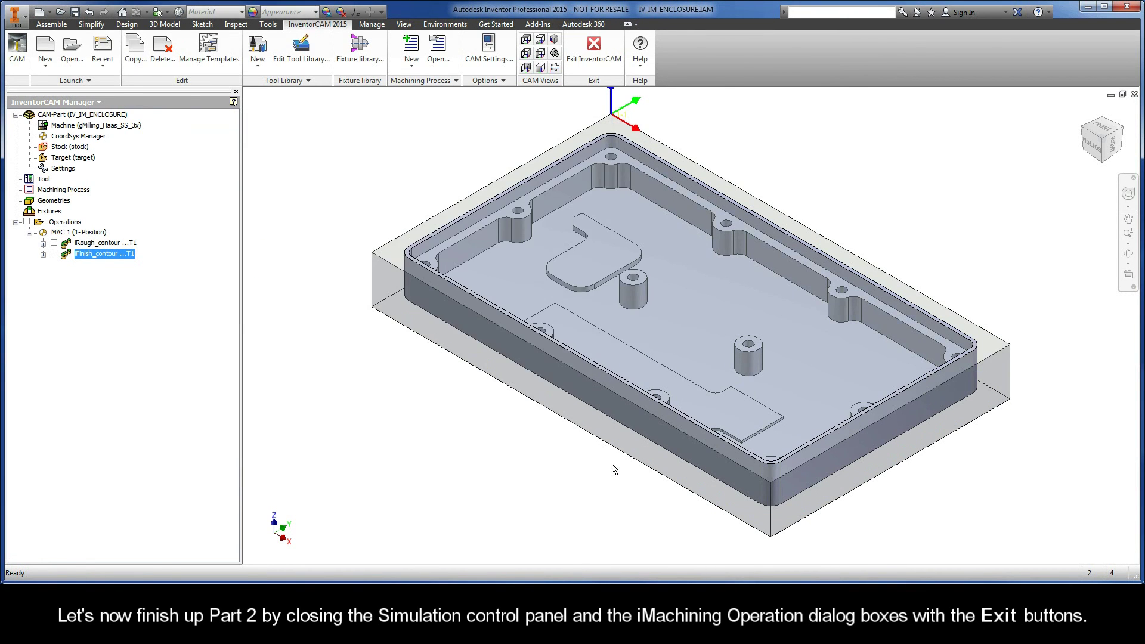